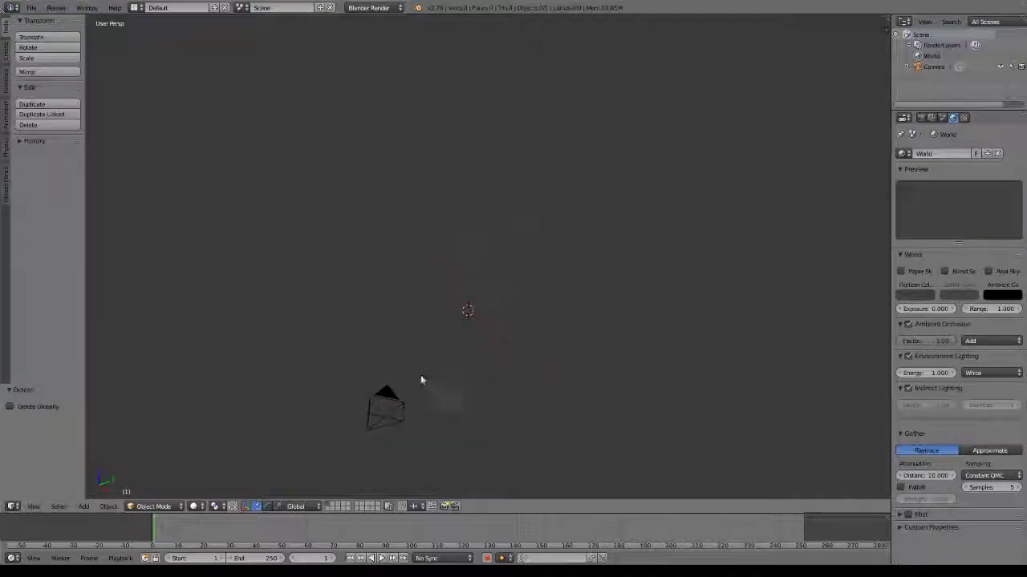
Add a cube mesh at the scene origin and scale it up uniformly by about 9.3 to form a room.
{"action": "middle_click_drag", "start_coordinate": [465, 337], "coordinate": [492, 297]}
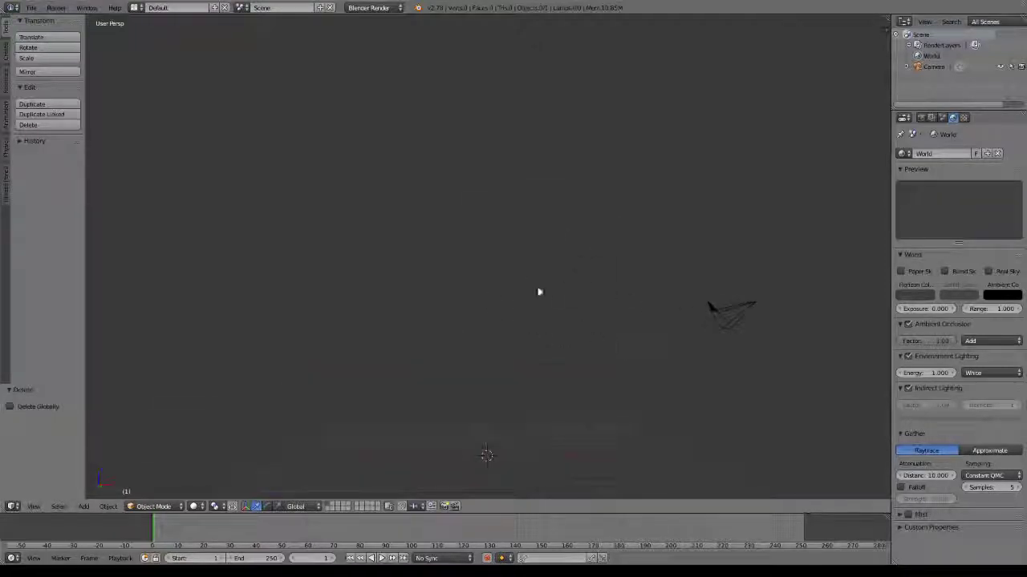
{"action": "left_click", "coordinate": [83, 507]}
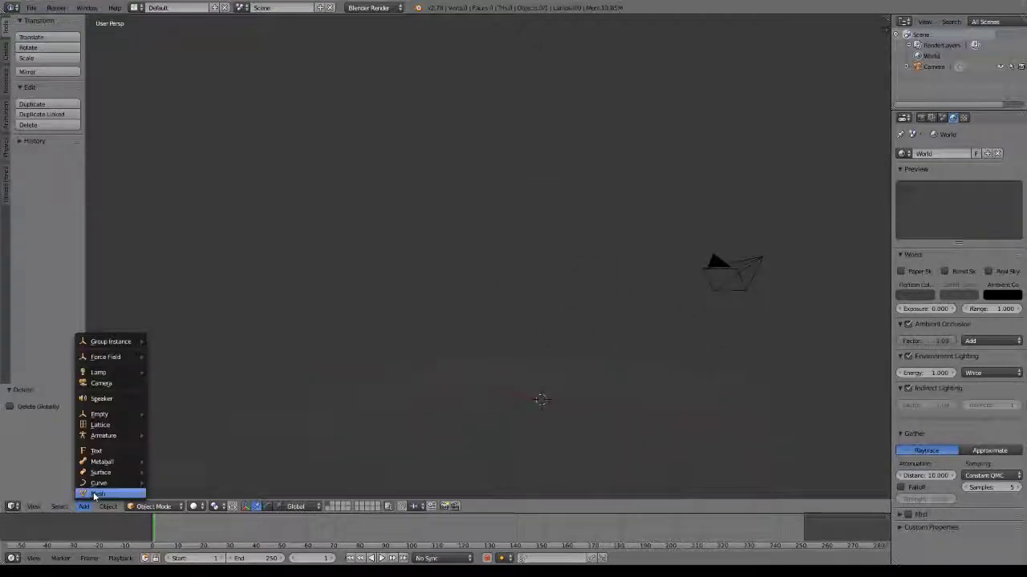
{"action": "mouse_move", "coordinate": [97, 493]}
{"action": "left_click", "coordinate": [174, 403]}
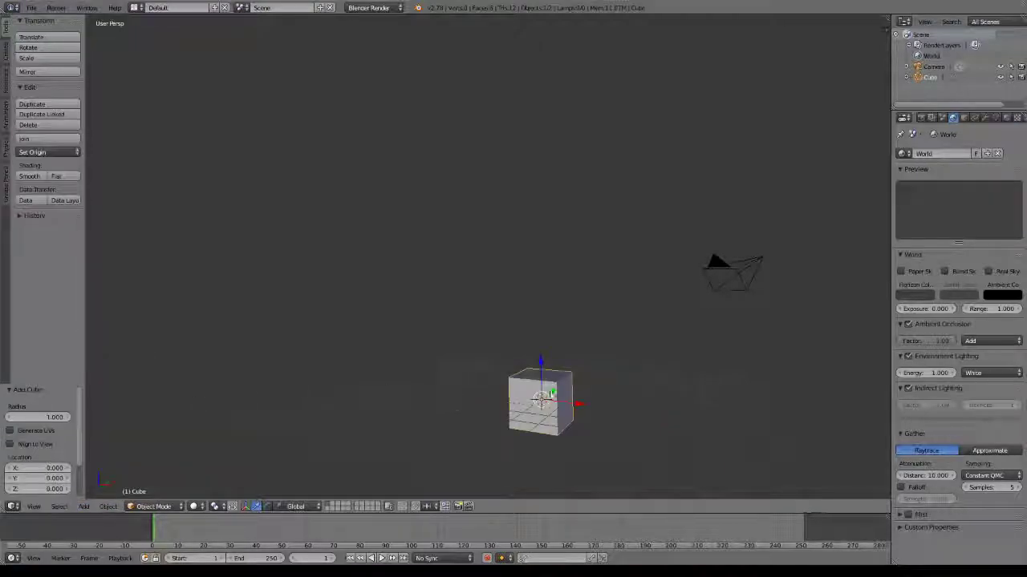
{"action": "key", "text": "s"}
{"action": "left_click", "coordinate": [109, 286]}
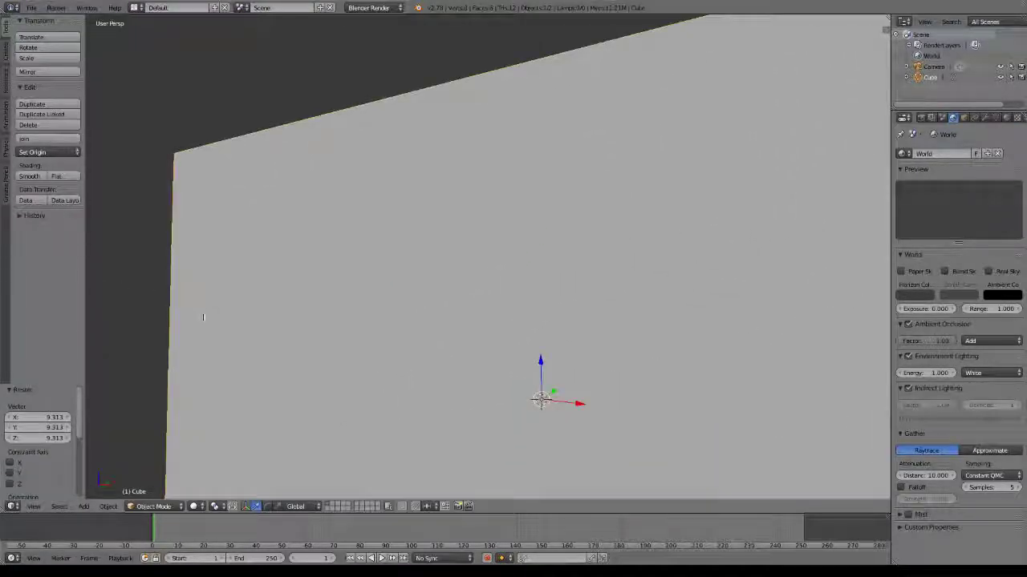
Raise the room cube along the Z axis by 9 units and a further 0.291 so its floor meets the grid.
{"action": "middle_click_drag", "start_coordinate": [438, 423], "coordinate": [403, 401]}
{"action": "scroll", "coordinate": [367, 355], "scroll_direction": "down", "scroll_amount": 4}
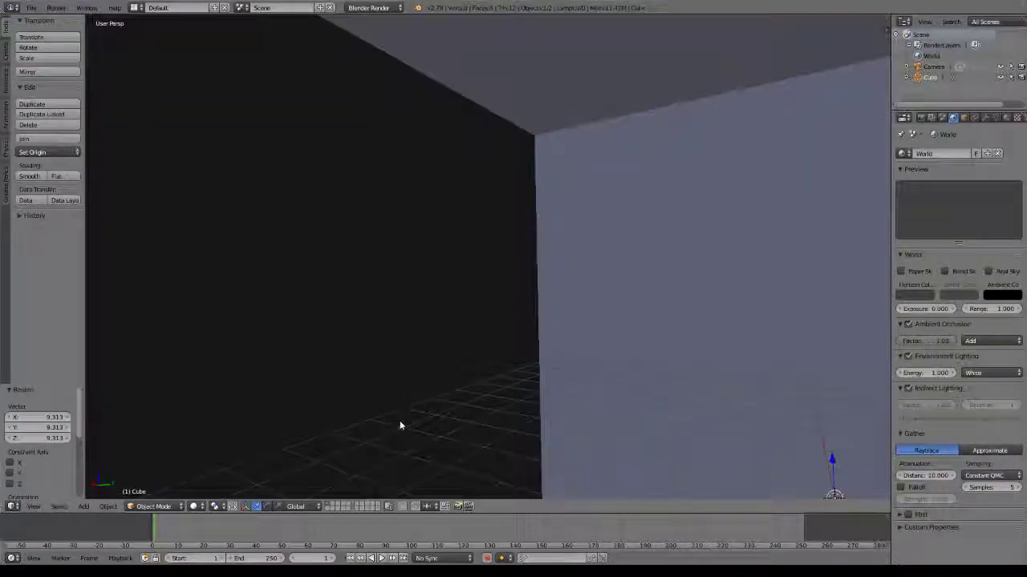
{"action": "key", "text": "z"}
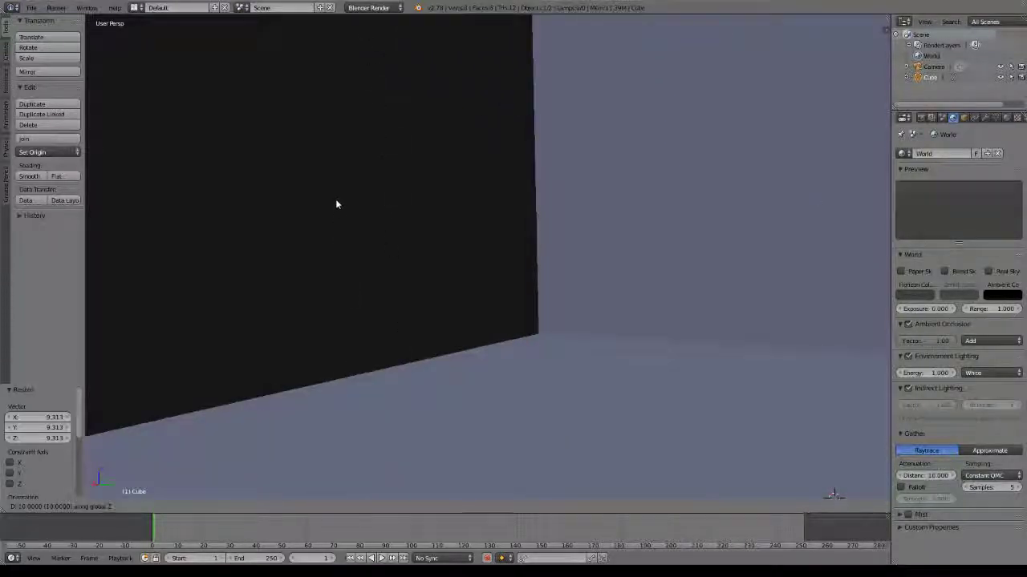
{"action": "left_click", "coordinate": [372, 240]}
{"action": "middle_click_drag", "start_coordinate": [371, 239], "coordinate": [393, 141]}
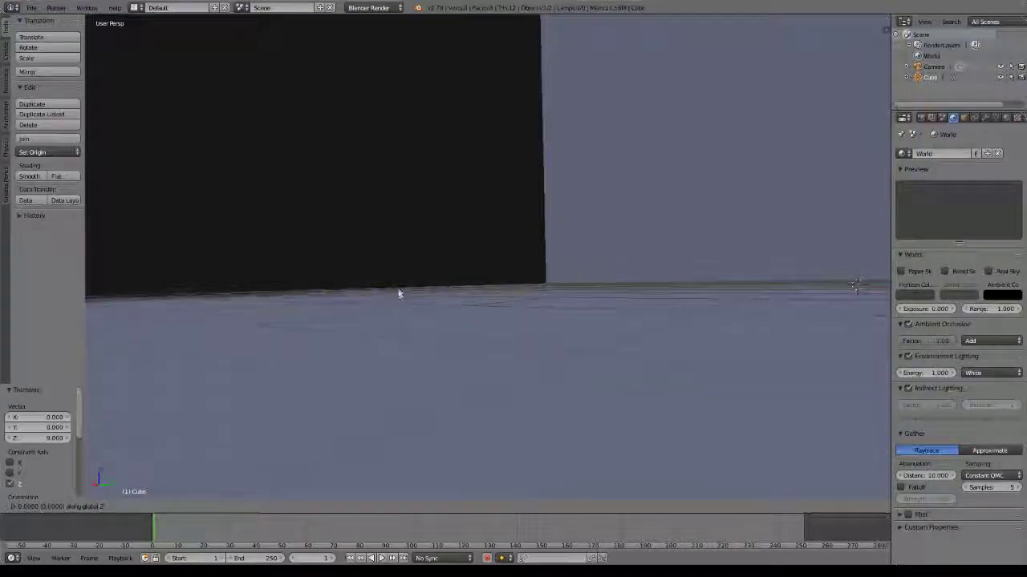
{"action": "key", "text": "z"}
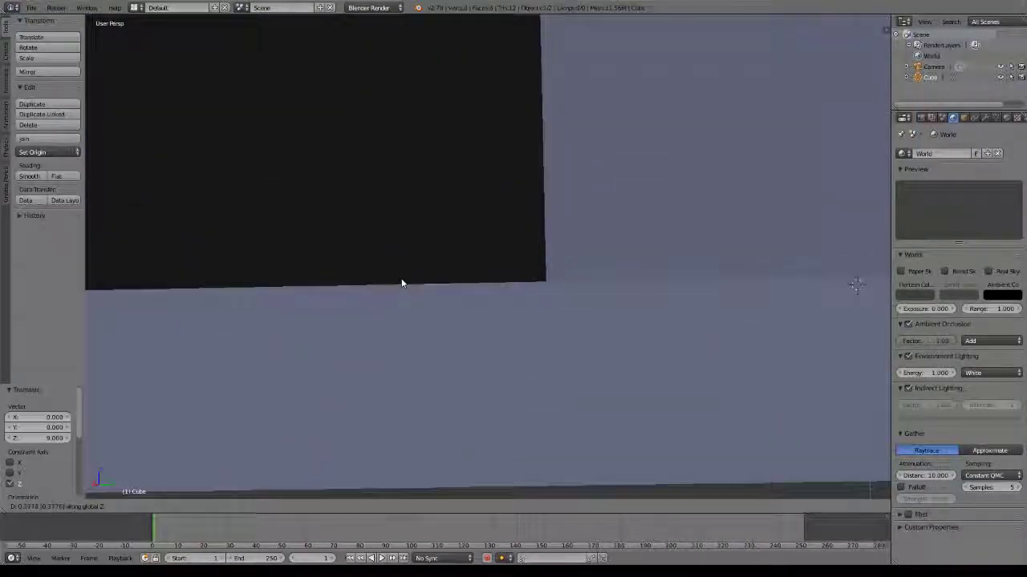
{"action": "left_click", "coordinate": [401, 284]}
Look at the room through the camera view and select the camera.
{"action": "middle_click_drag", "start_coordinate": [403, 280], "coordinate": [688, 328]}
{"action": "key", "text": "KP_0"}
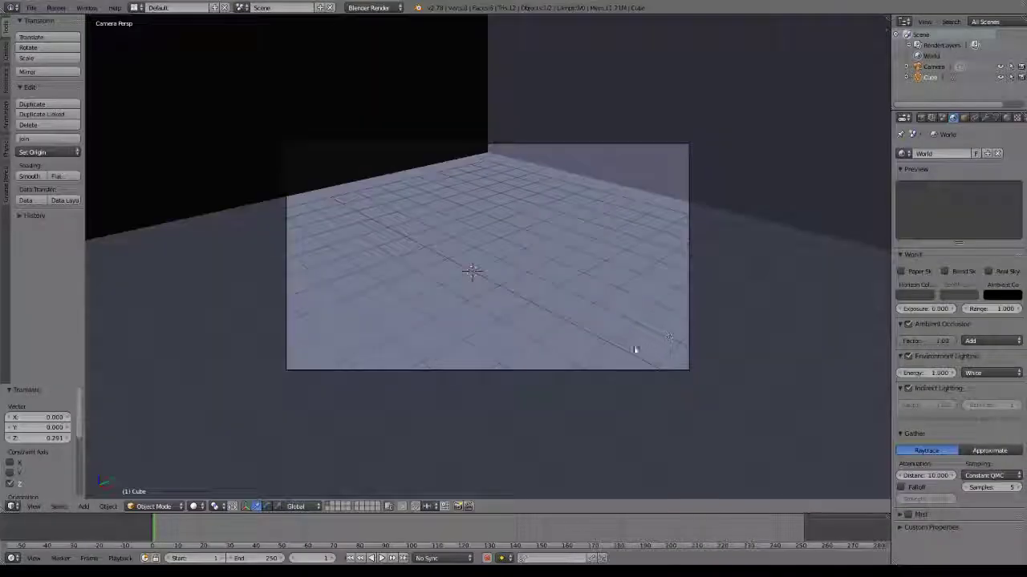
{"action": "right_click", "coordinate": [502, 369]}
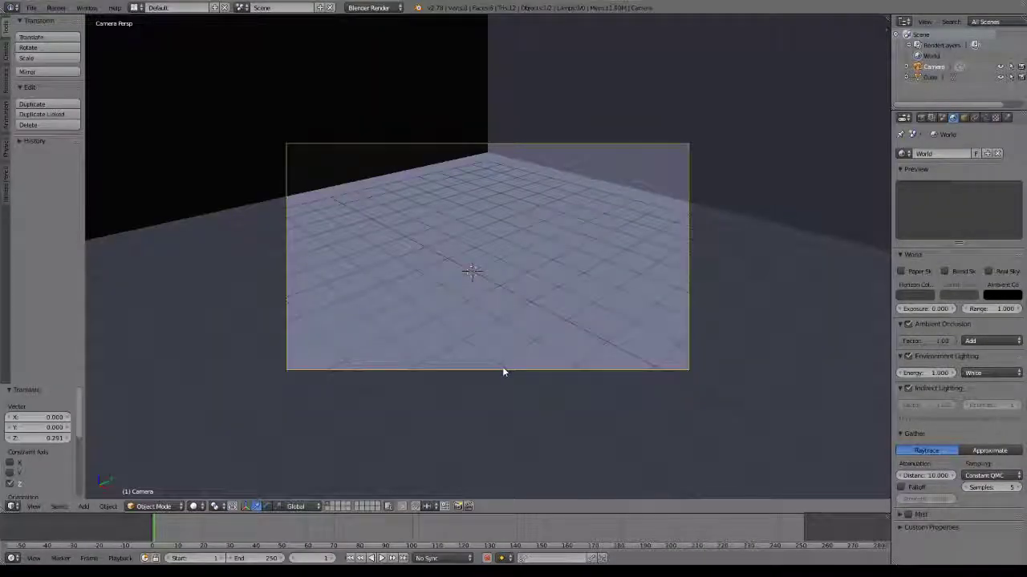
Append all objects from the cube character rig blend file on the Desktop, including the armature, body parts, head, eyes and mouth.
{"action": "key", "text": "shift+F1"}
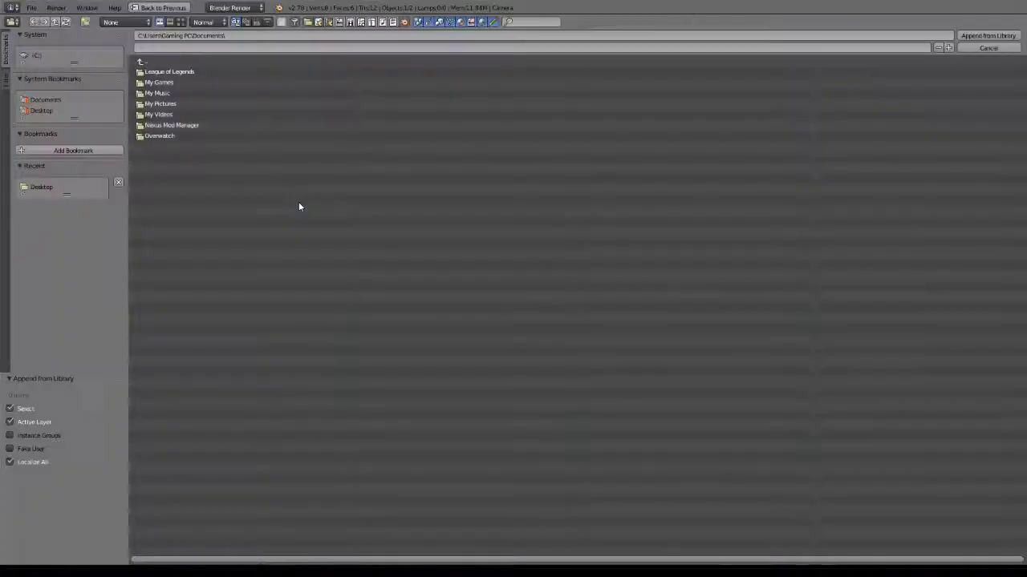
{"action": "left_click", "coordinate": [58, 114]}
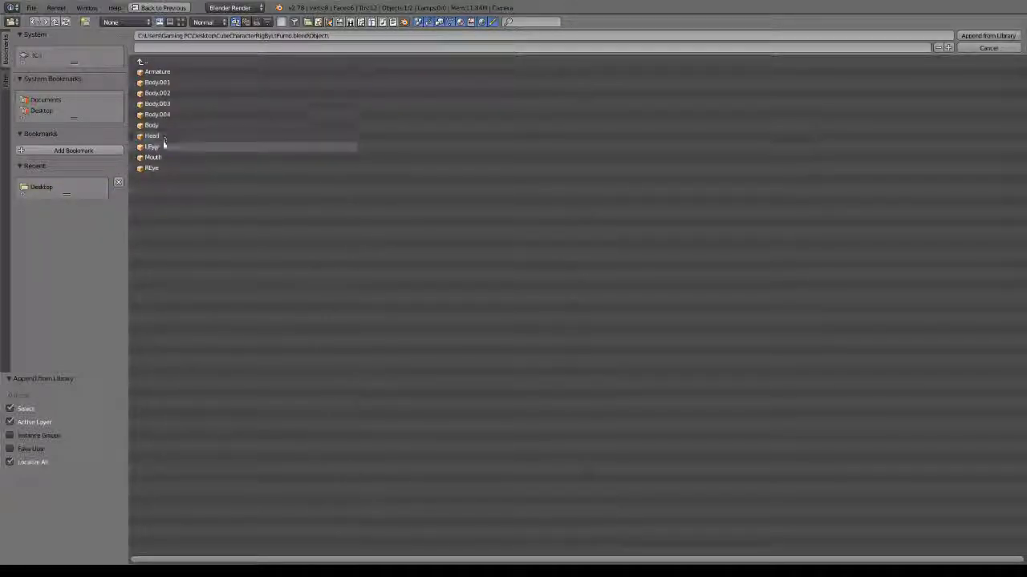
{"action": "left_click_drag", "start_coordinate": [172, 197], "coordinate": [176, 72]}
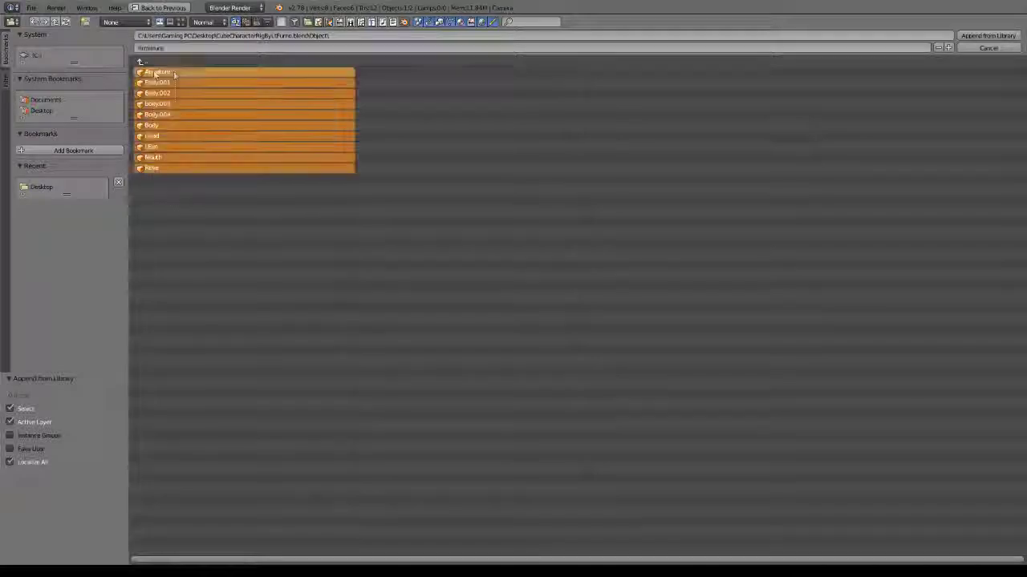
{"action": "left_click", "coordinate": [986, 36]}
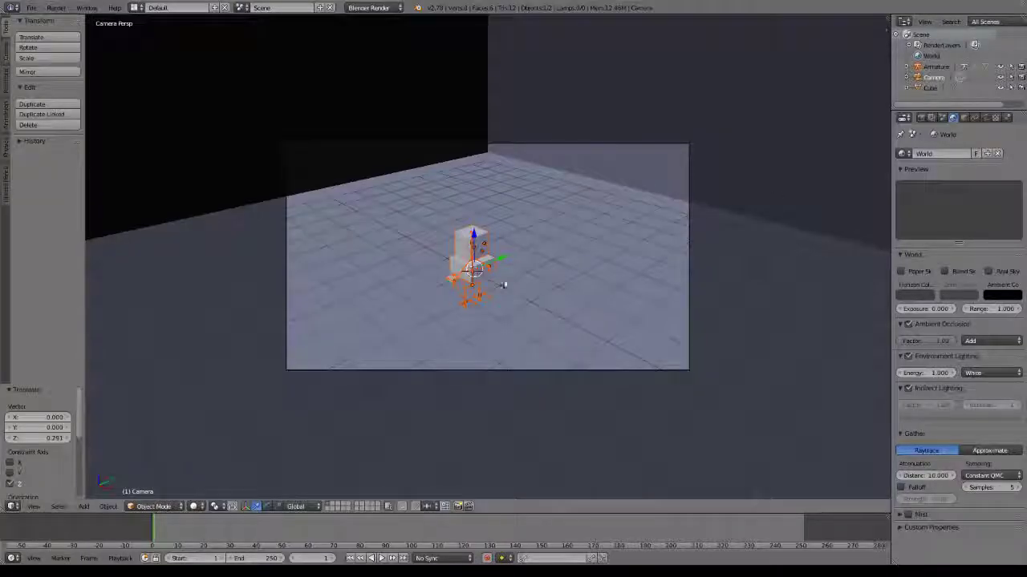
Preview the character and room in Texture viewport shading, and return the viewport to Solid shading.
{"action": "scroll", "coordinate": [447, 303], "scroll_direction": "up", "scroll_amount": 2}
{"action": "scroll", "coordinate": [447, 303], "scroll_direction": "down", "scroll_amount": 2}
{"action": "mouse_move", "coordinate": [447, 298]}
{"action": "middle_mouse_down"}
{"action": "mouse_move", "coordinate": [495, 289]}
{"action": "mouse_move", "coordinate": [473, 305]}
{"action": "middle_mouse_up"}
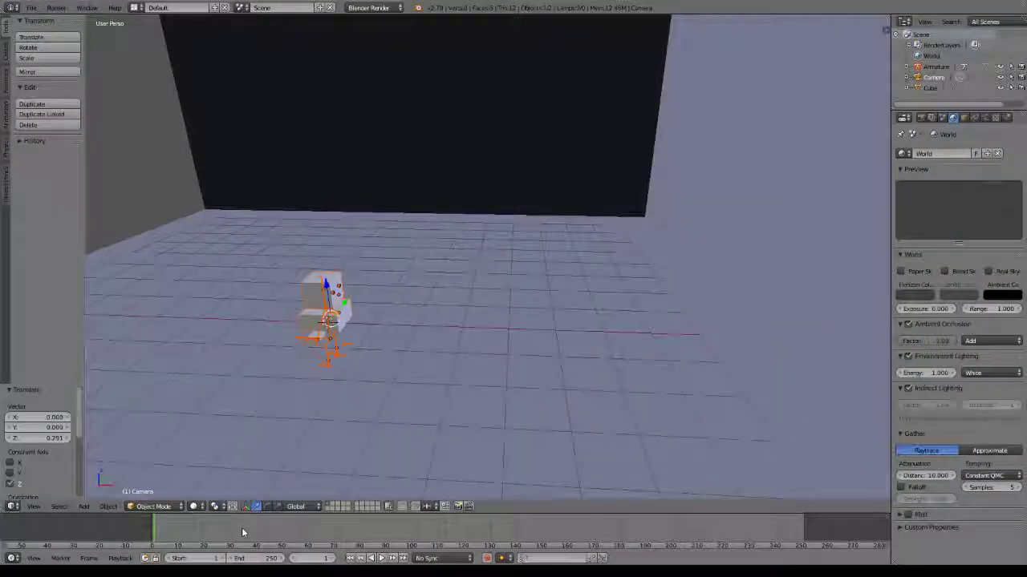
{"action": "left_click", "coordinate": [194, 506]}
{"action": "left_click", "coordinate": [213, 458]}
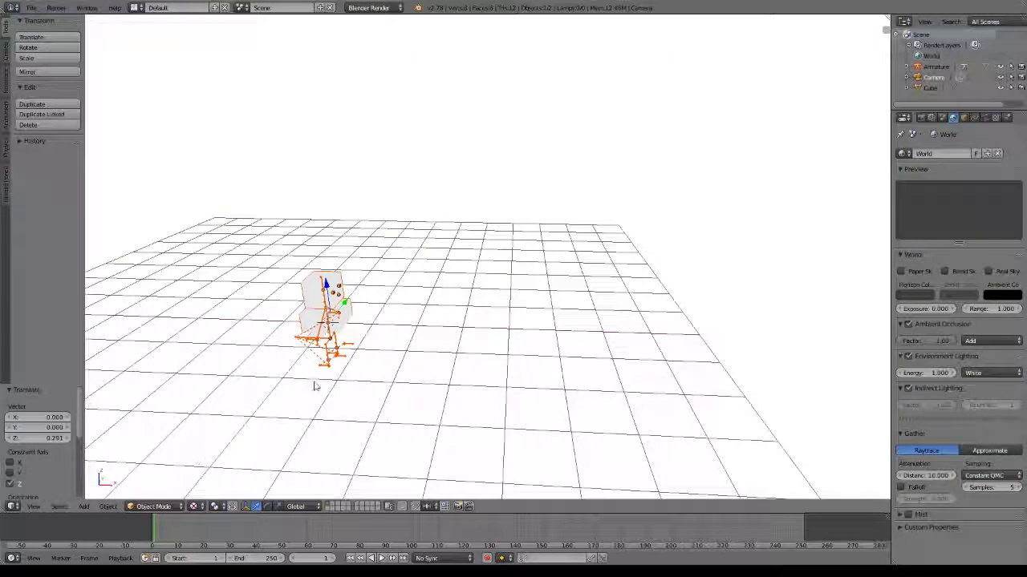
{"action": "middle_click_drag", "start_coordinate": [314, 385], "coordinate": [516, 396]}
{"action": "left_click", "coordinate": [193, 506]}
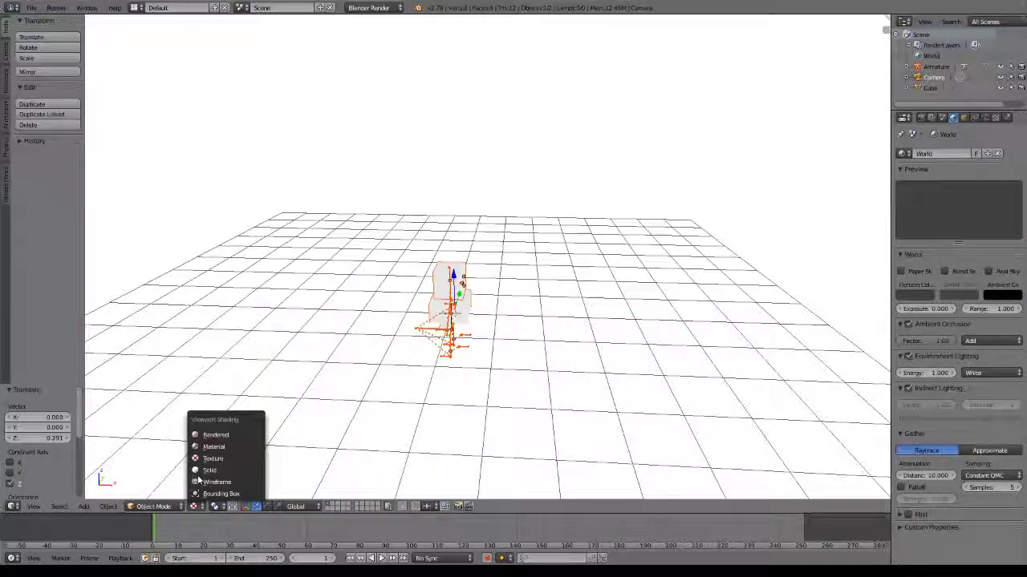
{"action": "left_click", "coordinate": [199, 475]}
Give the room cube a new material and darken its diffuse colour to a mid grey.
{"action": "right_click", "coordinate": [187, 366]}
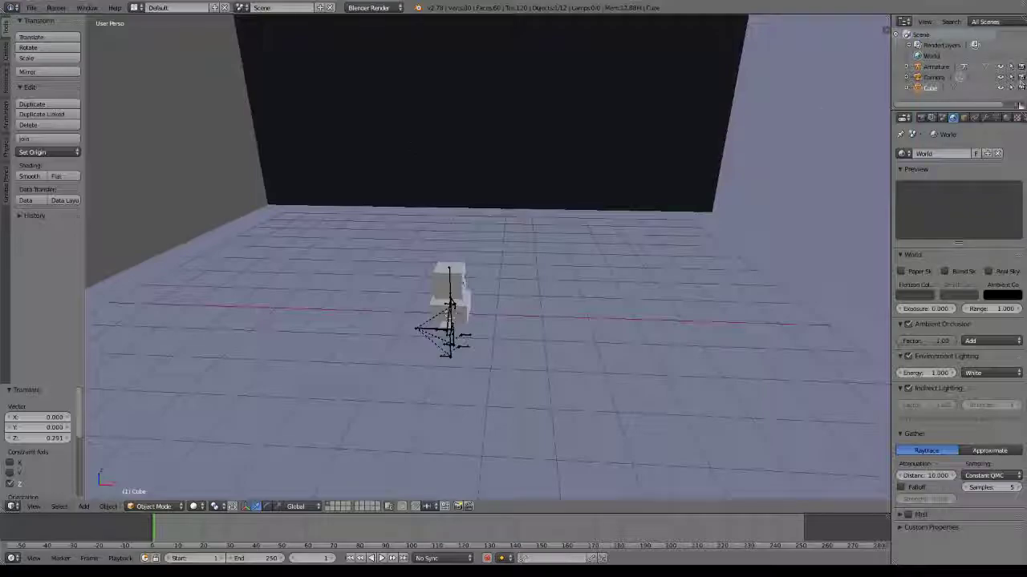
{"action": "left_click", "coordinate": [1005, 119]}
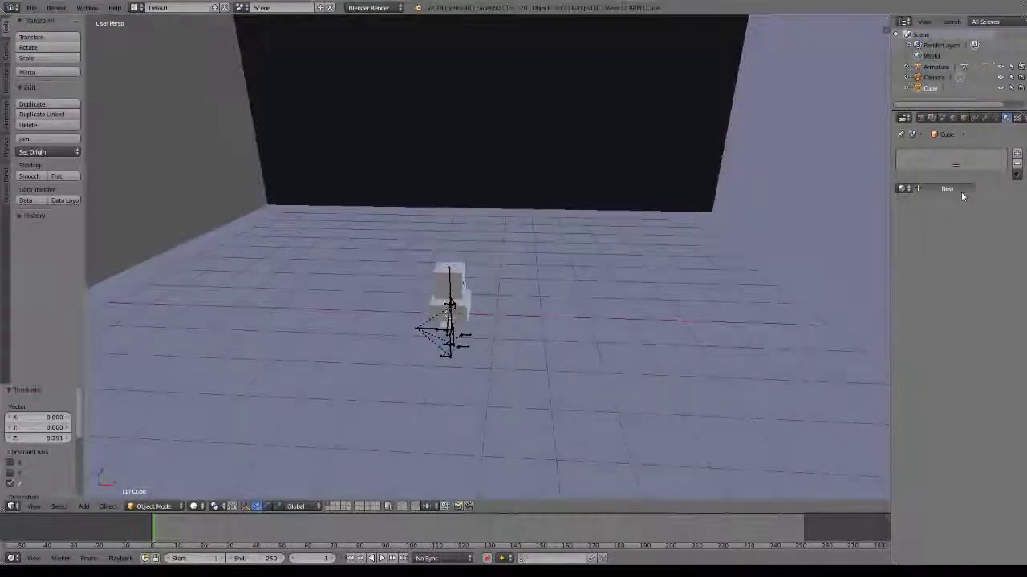
{"action": "left_click", "coordinate": [961, 191]}
{"action": "left_click", "coordinate": [934, 321]}
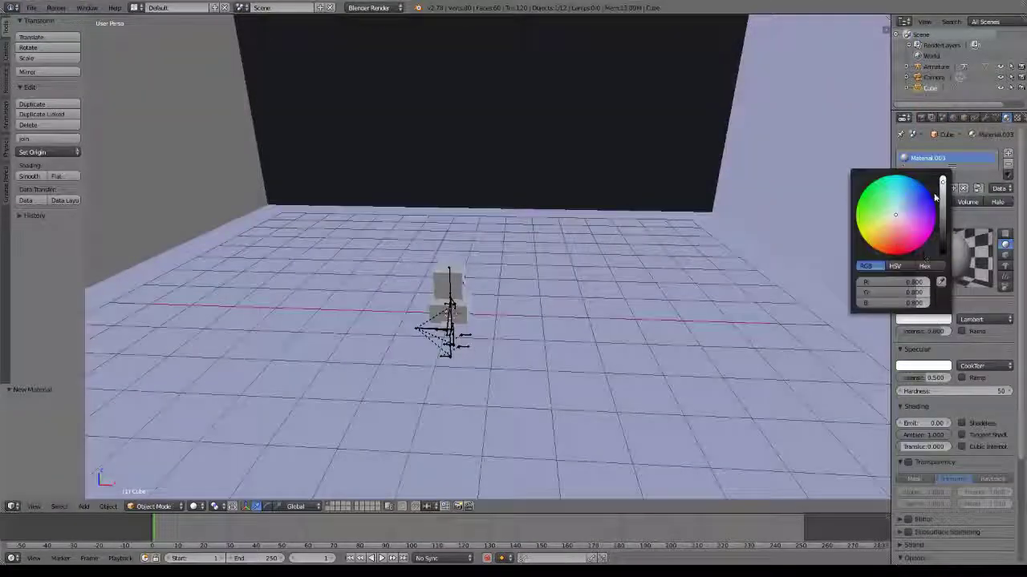
{"action": "left_click_drag", "start_coordinate": [942, 197], "coordinate": [942, 224]}
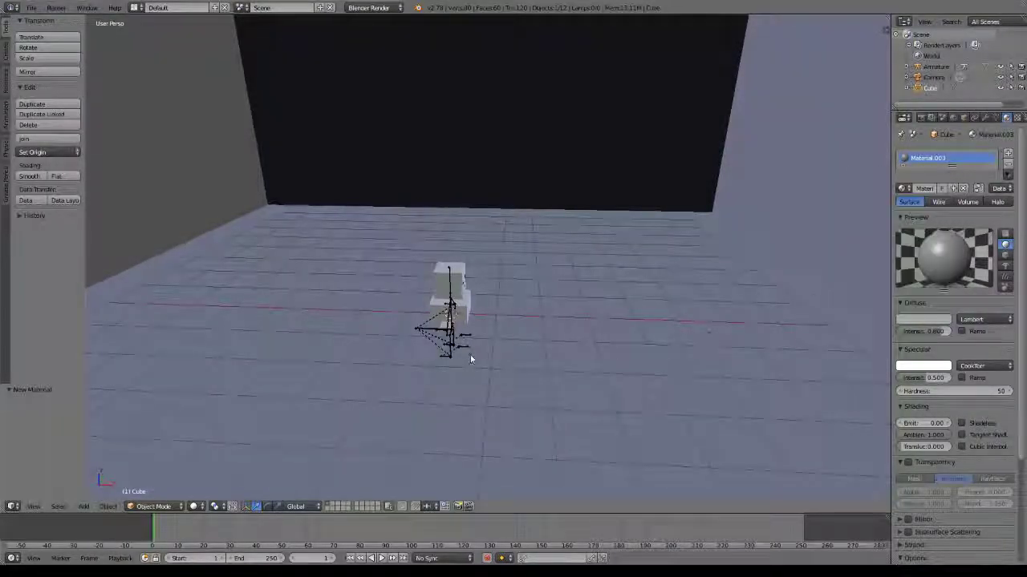
Split the 3D viewport vertically, collapse the new area's tool shelf and switch that area to the UV/Image Editor.
{"action": "middle_click_drag", "start_coordinate": [470, 355], "coordinate": [532, 361]}
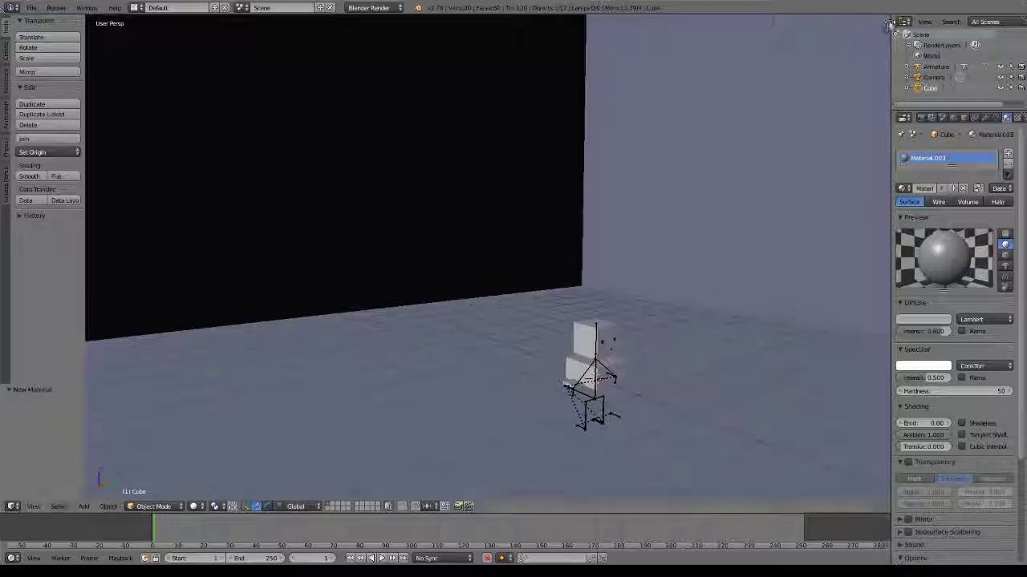
{"action": "left_click_drag", "start_coordinate": [889, 25], "coordinate": [591, 142]}
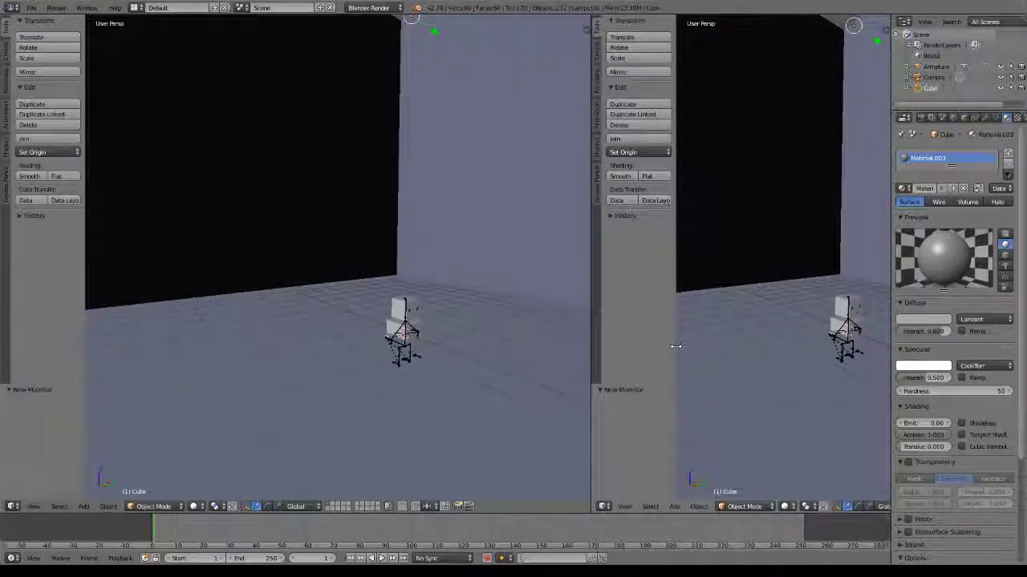
{"action": "left_click_drag", "start_coordinate": [676, 346], "coordinate": [602, 349]}
{"action": "left_click", "coordinate": [603, 506]}
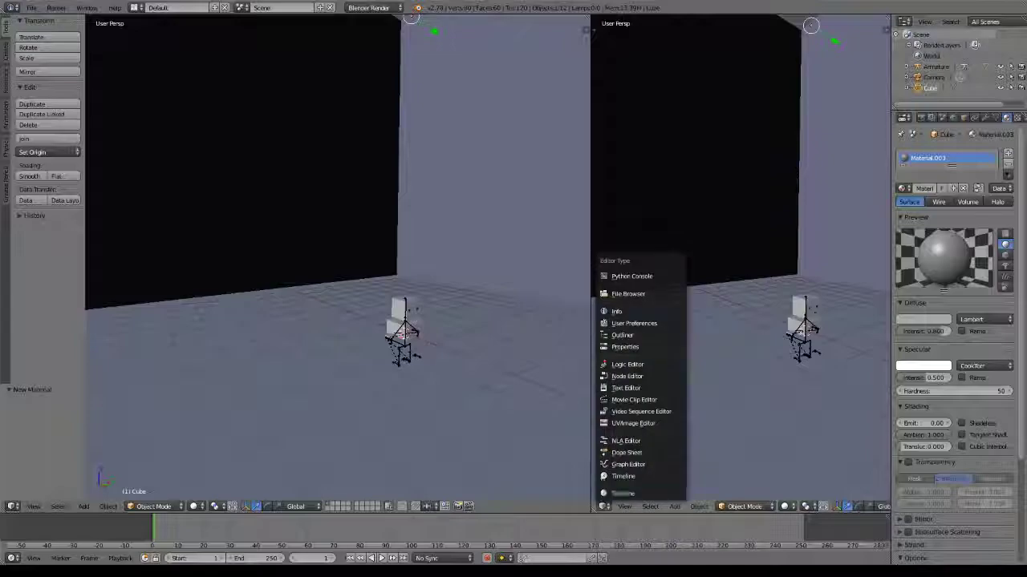
{"action": "left_click", "coordinate": [605, 424]}
{"action": "scroll", "coordinate": [679, 364], "scroll_direction": "up", "scroll_amount": 3}
{"action": "scroll", "coordinate": [678, 364], "scroll_direction": "down", "scroll_amount": 5}
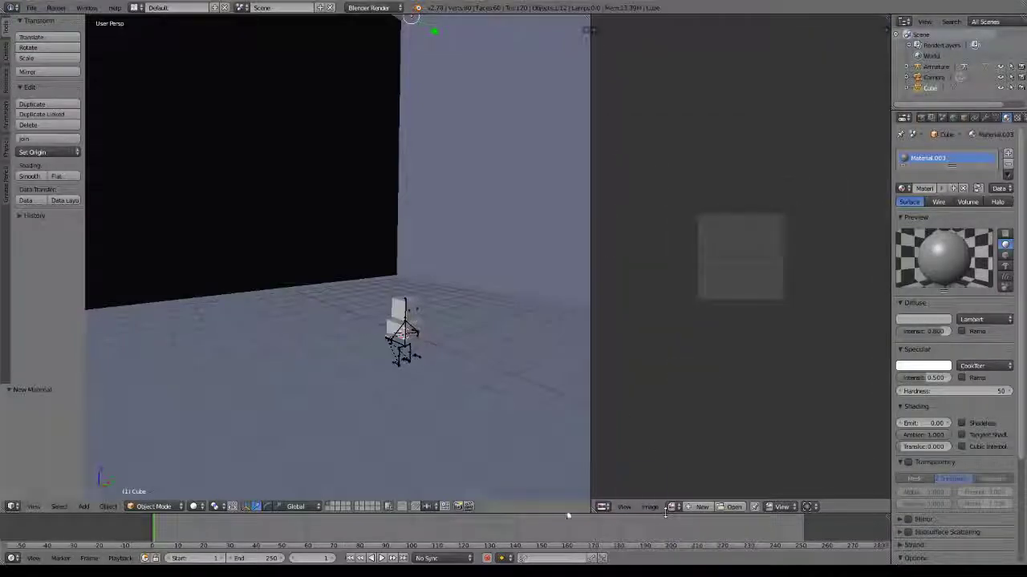
Select the character's armature inside the room.
{"action": "scroll", "coordinate": [190, 121], "scroll_direction": "up", "scroll_amount": 2}
{"action": "scroll", "coordinate": [190, 121], "scroll_direction": "down", "scroll_amount": 2}
{"action": "middle_click_drag", "start_coordinate": [352, 269], "coordinate": [361, 243]}
{"action": "scroll", "coordinate": [385, 160], "scroll_direction": "down", "scroll_amount": 2}
{"action": "middle_click_drag", "start_coordinate": [398, 109], "coordinate": [469, 215]}
{"action": "scroll", "coordinate": [423, 236], "scroll_direction": "up", "scroll_amount": 2}
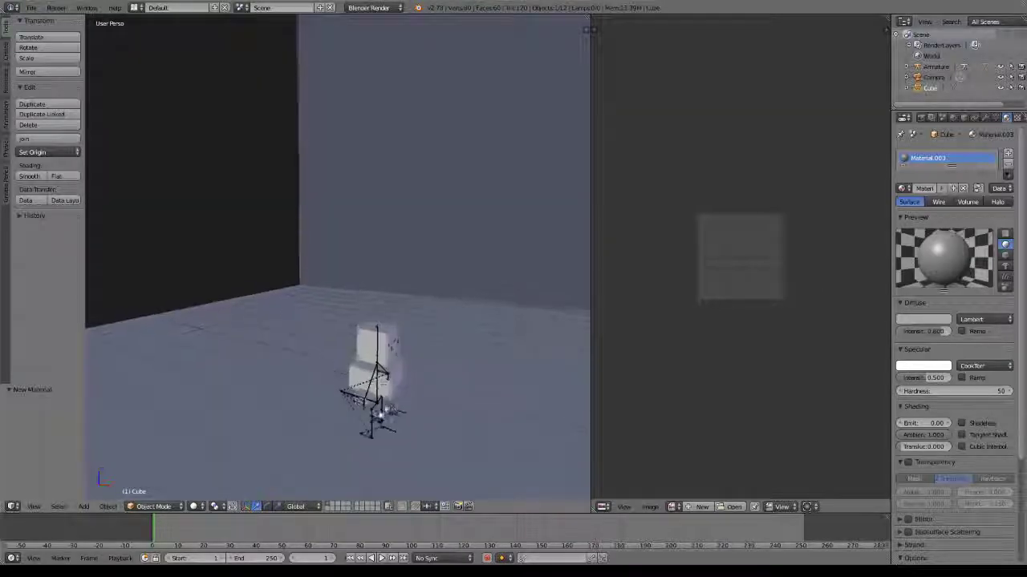
{"action": "scroll", "coordinate": [348, 437], "scroll_direction": "up", "scroll_amount": 1}
{"action": "right_click", "coordinate": [354, 413]}
{"action": "right_click", "coordinate": [351, 415]}
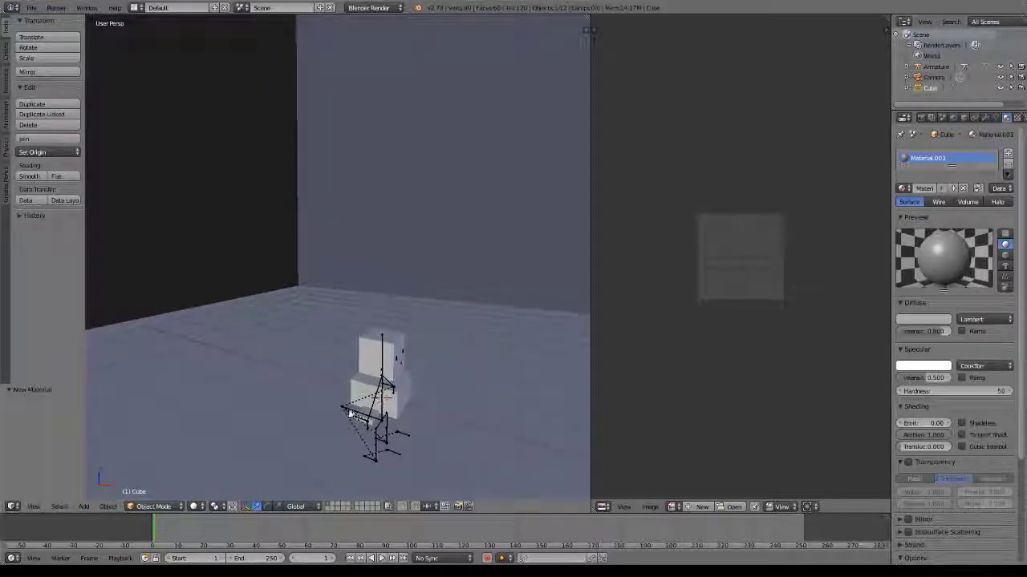
{"action": "mouse_move", "coordinate": [350, 413]}
{"action": "middle_mouse_down"}
{"action": "mouse_move", "coordinate": [351, 392]}
{"action": "mouse_move", "coordinate": [344, 415]}
{"action": "middle_mouse_up"}
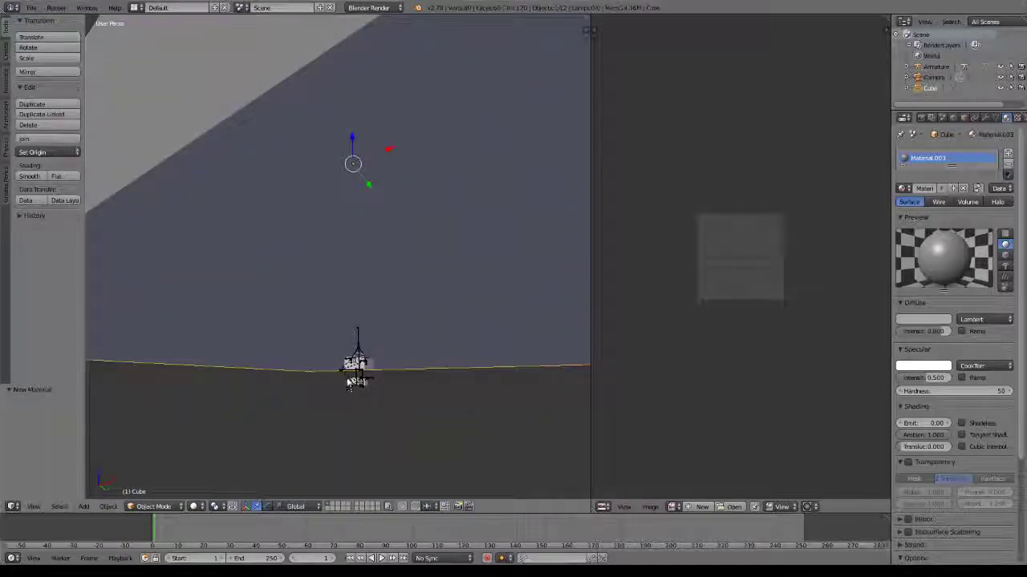
{"action": "right_click", "coordinate": [348, 381]}
{"action": "scroll", "coordinate": [345, 375], "scroll_direction": "up", "scroll_amount": 3}
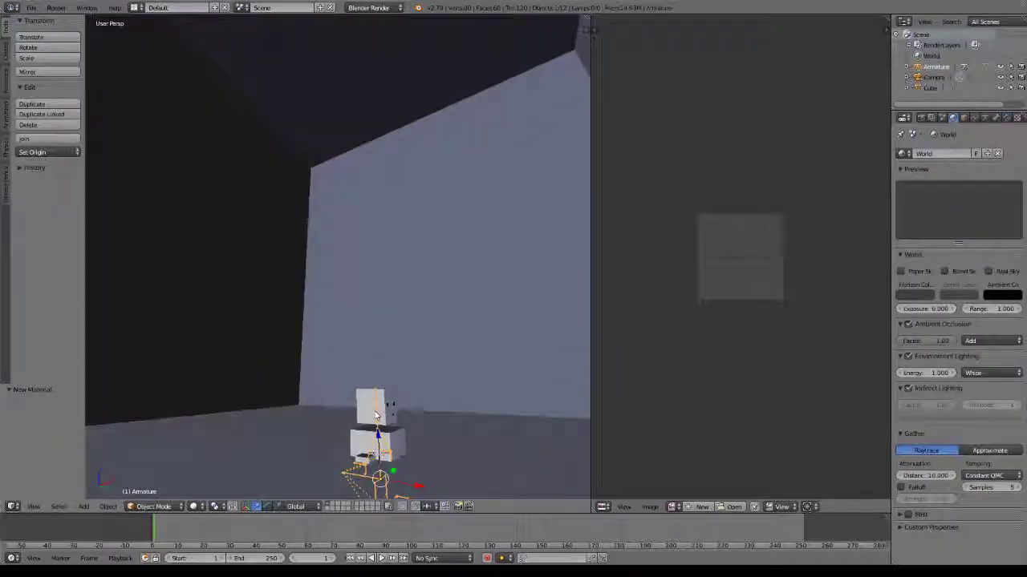
{"action": "left_click_drag", "start_coordinate": [376, 429], "coordinate": [375, 386]}
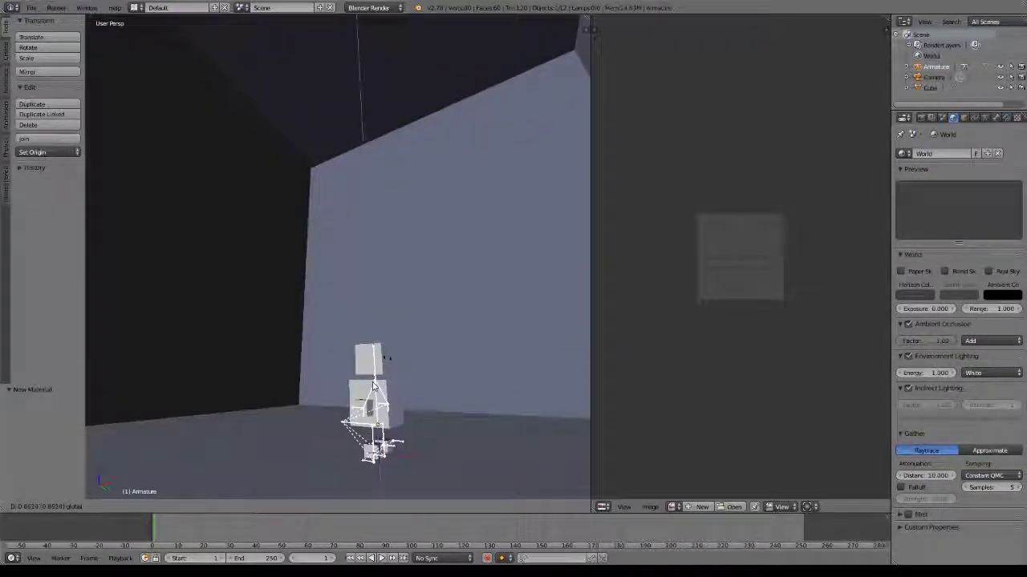
{"action": "right_click", "coordinate": [373, 387]}
Switch the armature to Pose Mode and select the main bone at the character's hip.
{"action": "left_click", "coordinate": [154, 470]}
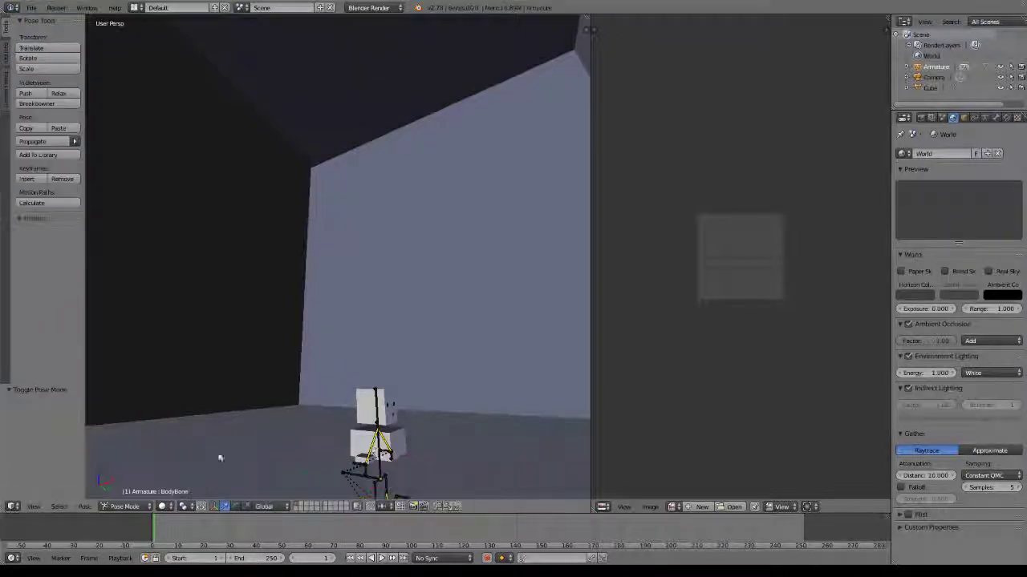
{"action": "right_click", "coordinate": [351, 478]}
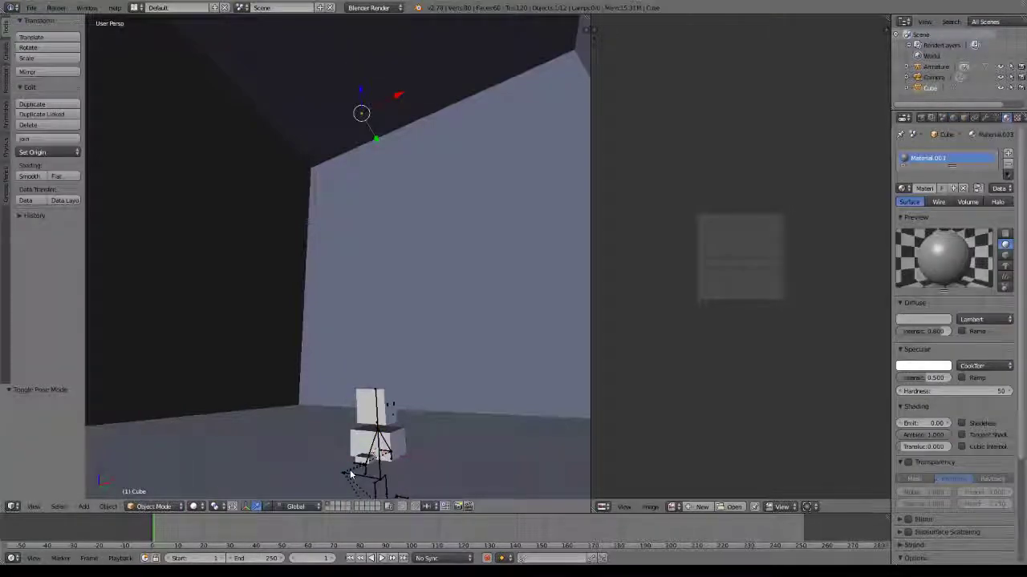
{"action": "key", "text": "z"}
{"action": "right_click", "coordinate": [350, 475]}
{"action": "key", "text": "z"}
Raise the selected hip bone along the Z axis until the whole character stands above the room's floor.
{"action": "middle_click_drag", "start_coordinate": [375, 464], "coordinate": [356, 464]}
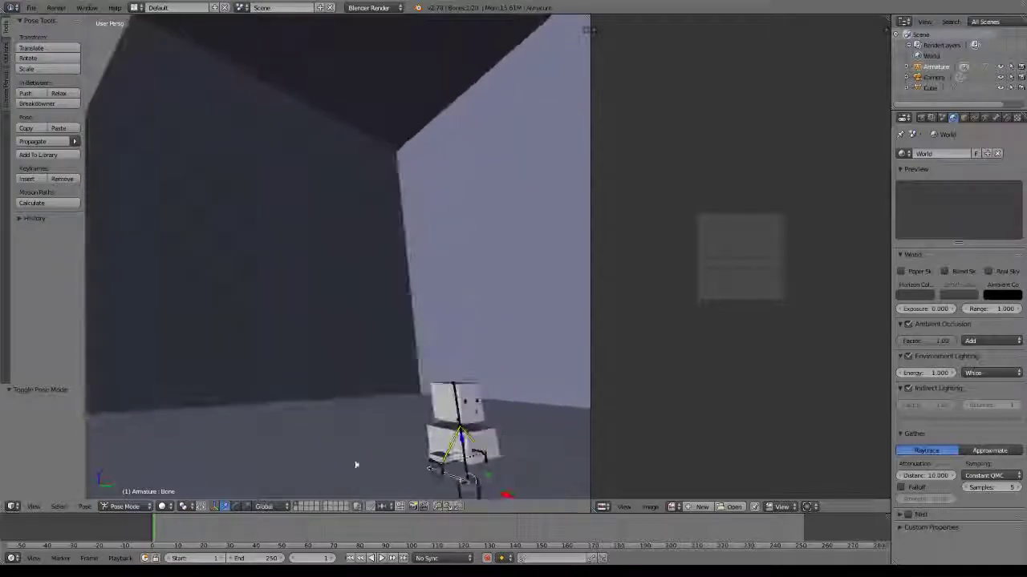
{"action": "middle_click_drag", "start_coordinate": [464, 463], "coordinate": [462, 459]}
{"action": "key", "text": "g"}
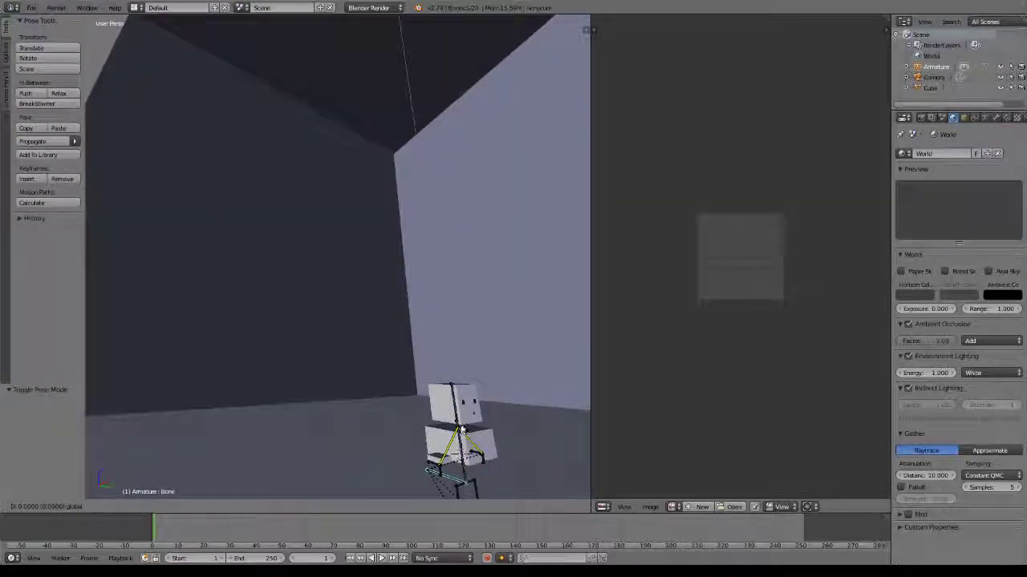
{"action": "mouse_move", "coordinate": [462, 431]}
{"action": "left_mouse_down", "text": "ctrl"}
{"action": "mouse_move", "coordinate": [460, 419]}
{"action": "mouse_move", "coordinate": [462, 433]}
{"action": "left_mouse_up", "text": "ctrl"}
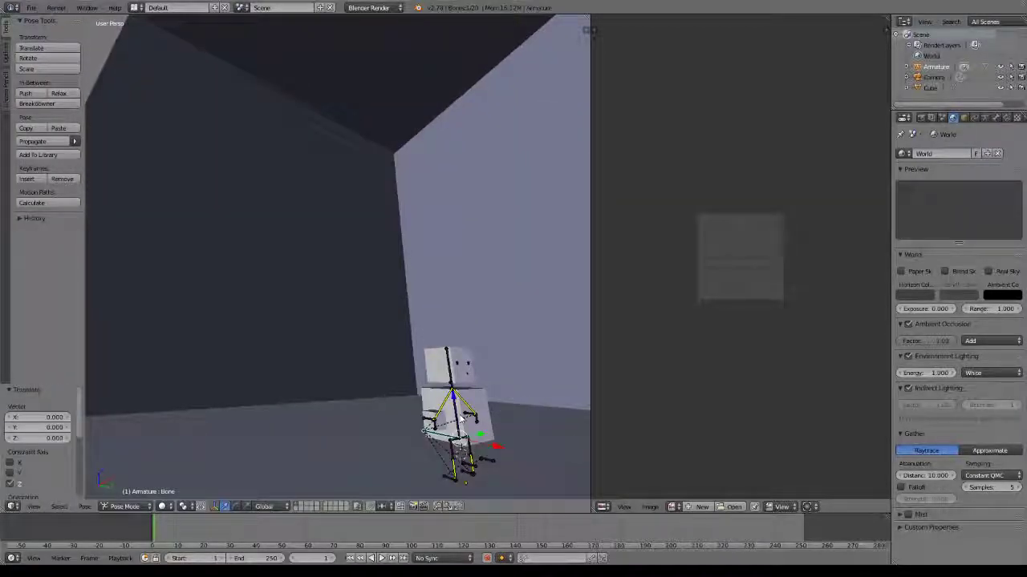
Raise the character's hip bone by 0.295 along the Z axis so the feet clear the floor.
{"action": "middle_click_drag", "start_coordinate": [319, 451], "coordinate": [476, 409]}
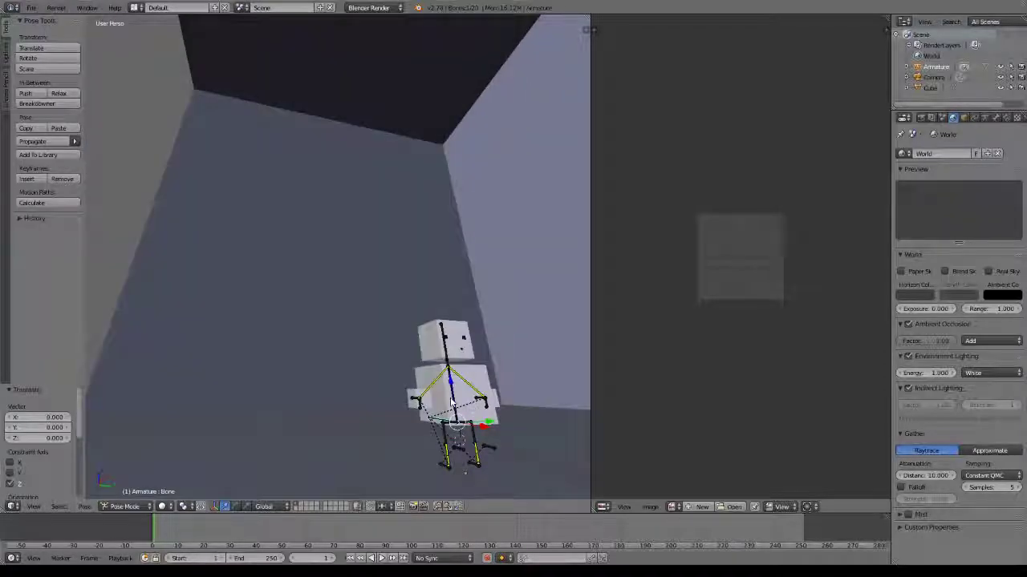
{"action": "key", "text": "g"}
{"action": "key", "text": "z"}
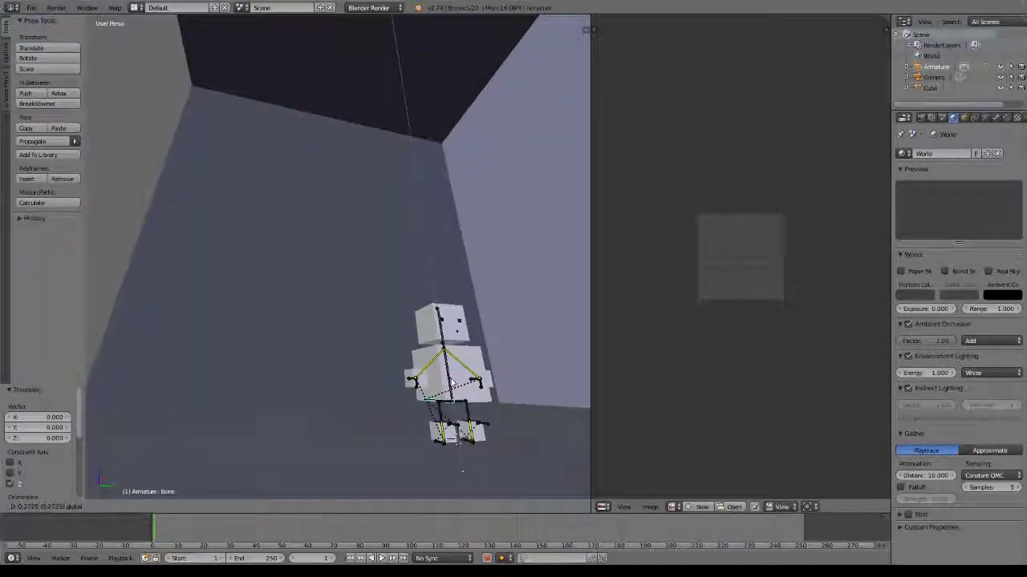
{"action": "left_click", "coordinate": [452, 379]}
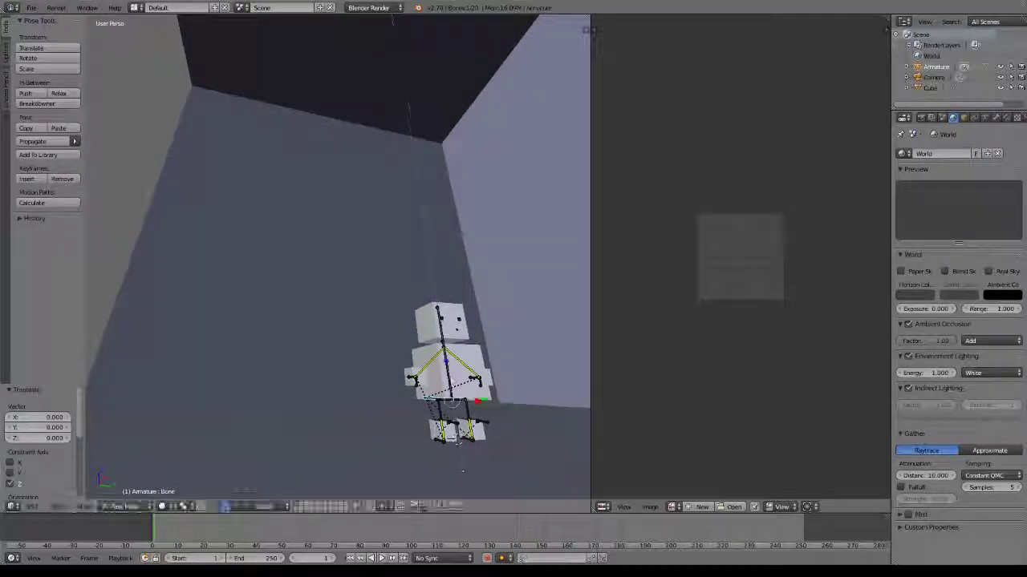
Enable Edge in the scene's render post-processing settings with a threshold of 50.
{"action": "left_click", "coordinate": [920, 118]}
{"action": "left_click", "coordinate": [906, 399]}
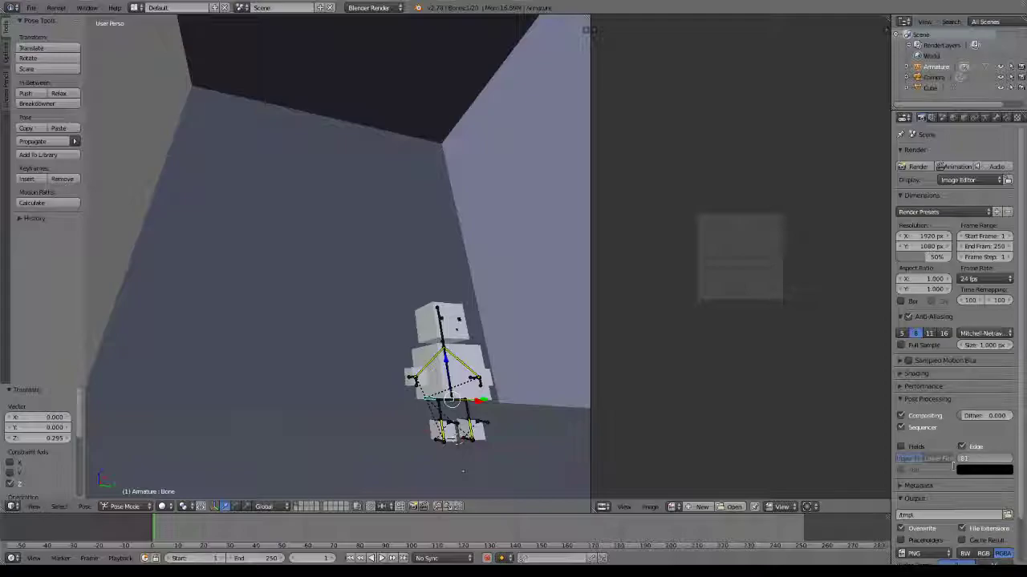
{"action": "middle_click_drag", "start_coordinate": [387, 362], "coordinate": [390, 417]}
Render a still image of the scene and fit the whole result in the image view.
{"action": "left_click", "coordinate": [56, 8]}
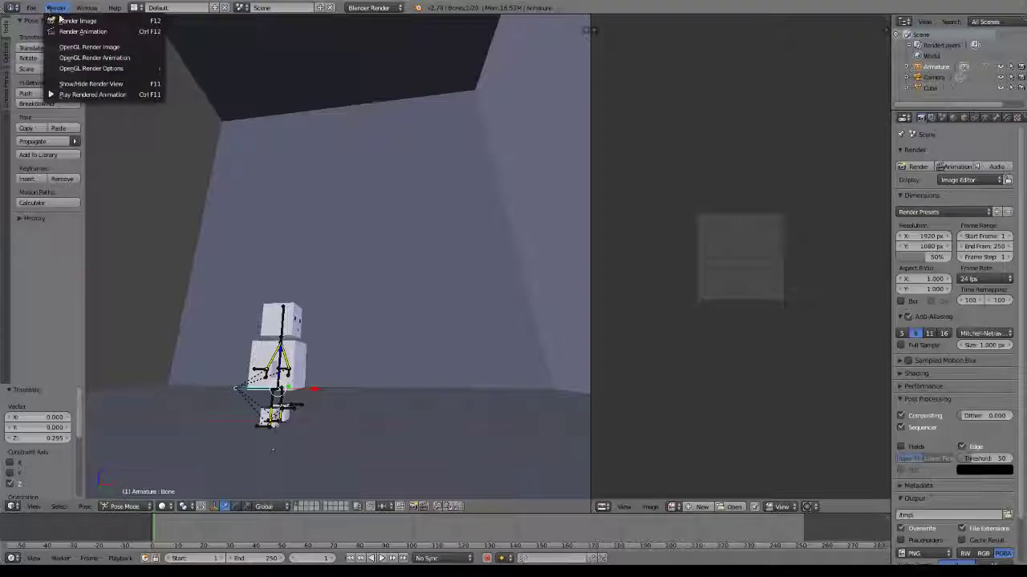
{"action": "left_click", "coordinate": [62, 20]}
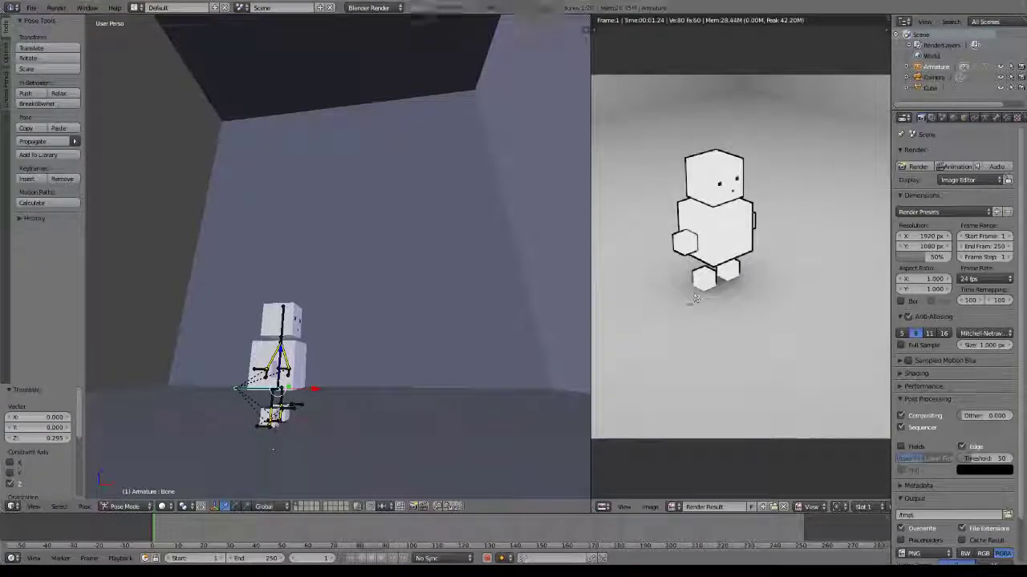
{"action": "scroll", "coordinate": [687, 302], "scroll_direction": "down", "scroll_amount": 1}
{"action": "scroll", "coordinate": [685, 299], "scroll_direction": "down", "scroll_amount": 1}
{"action": "scroll", "coordinate": [685, 299], "scroll_direction": "up", "scroll_amount": 1}
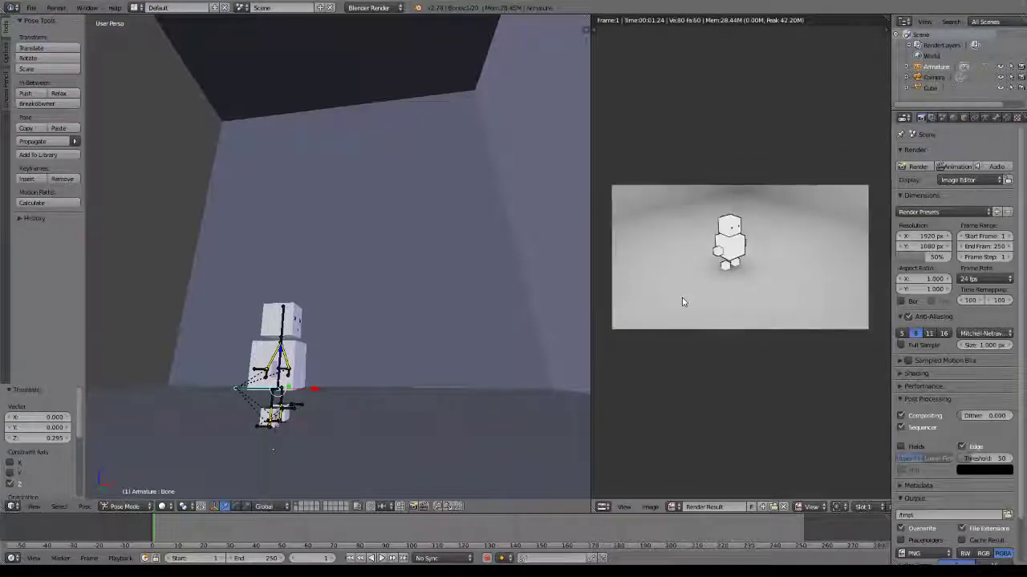
Adjust the hip bone's height by 0.018 along the Z axis to fine-tune the feet against the floor.
{"action": "middle_click_drag", "start_coordinate": [449, 377], "coordinate": [333, 406]}
{"action": "scroll", "coordinate": [472, 353], "scroll_direction": "up", "scroll_amount": 5}
{"action": "mouse_move", "coordinate": [473, 352]}
{"action": "middle_mouse_down"}
{"action": "mouse_move", "coordinate": [456, 343]}
{"action": "mouse_move", "coordinate": [465, 349]}
{"action": "middle_mouse_up"}
{"action": "key", "text": "g"}
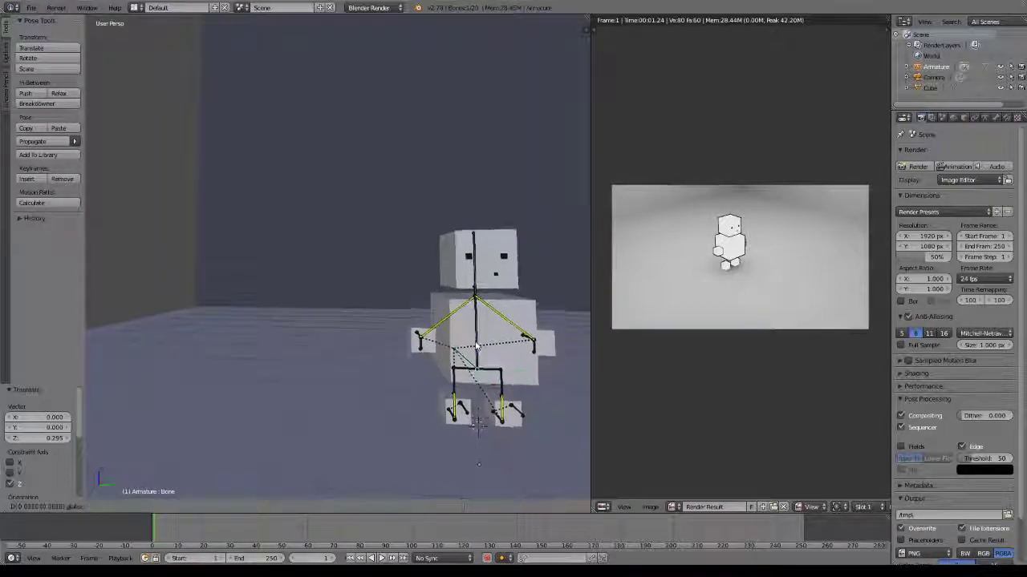
{"action": "key", "text": "z"}
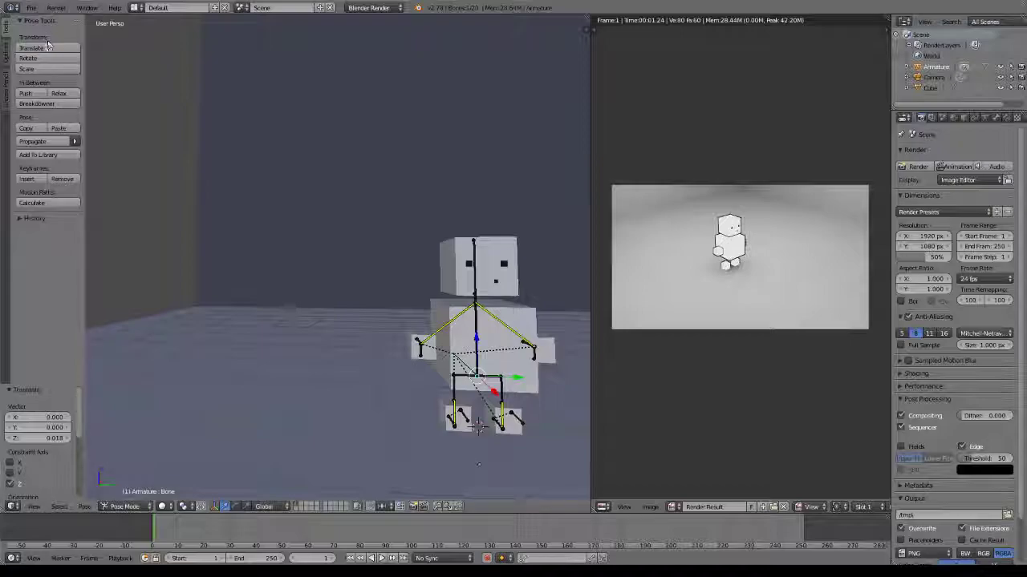
Render the still image again with the adjusted character height.
{"action": "left_click", "coordinate": [55, 7]}
{"action": "left_click", "coordinate": [66, 19]}
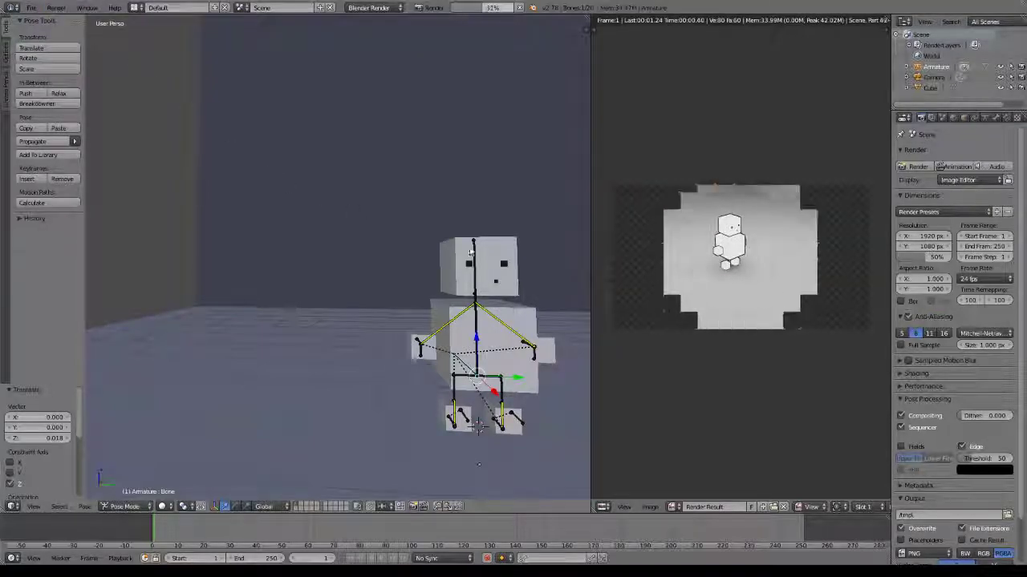
{"action": "middle_click_drag", "start_coordinate": [377, 265], "coordinate": [341, 327]}
{"action": "scroll", "coordinate": [261, 269], "scroll_direction": "down", "scroll_amount": 3}
{"action": "scroll", "coordinate": [311, 275], "scroll_direction": "up", "scroll_amount": 3}
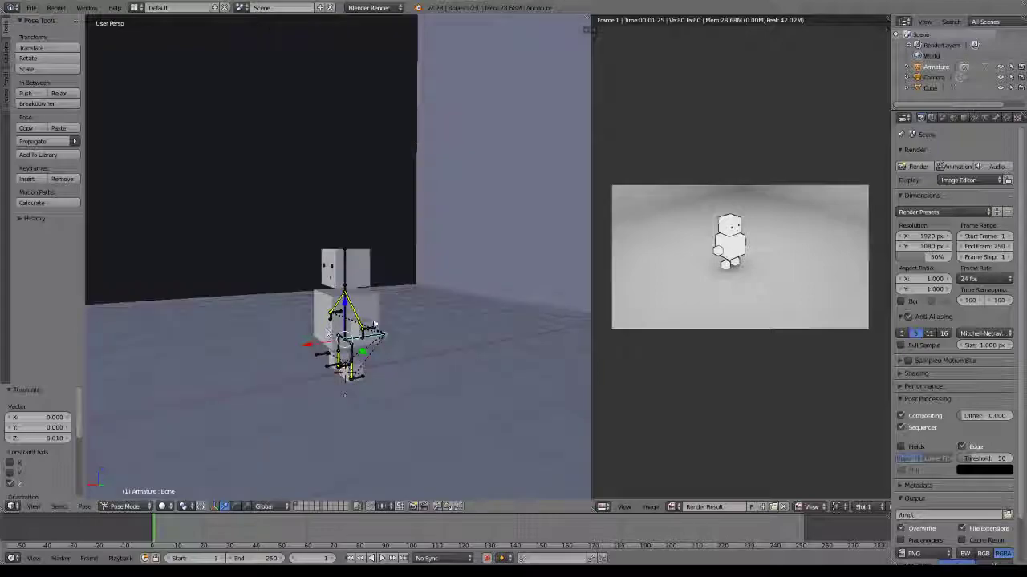
Select the right arm's IK bone and try moving the hand up in front of the body.
{"action": "scroll", "coordinate": [380, 337], "scroll_direction": "up", "scroll_amount": 4}
{"action": "middle_click_drag", "start_coordinate": [421, 395], "coordinate": [312, 356], "text": "shift"}
{"action": "scroll", "coordinate": [312, 356], "scroll_direction": "down", "scroll_amount": 5}
{"action": "middle_click_drag", "start_coordinate": [380, 366], "coordinate": [284, 358]}
{"action": "scroll", "coordinate": [328, 401], "scroll_direction": "up", "scroll_amount": 6}
{"action": "scroll", "coordinate": [284, 359], "scroll_direction": "down", "scroll_amount": 2}
{"action": "scroll", "coordinate": [283, 355], "scroll_direction": "down", "scroll_amount": 3}
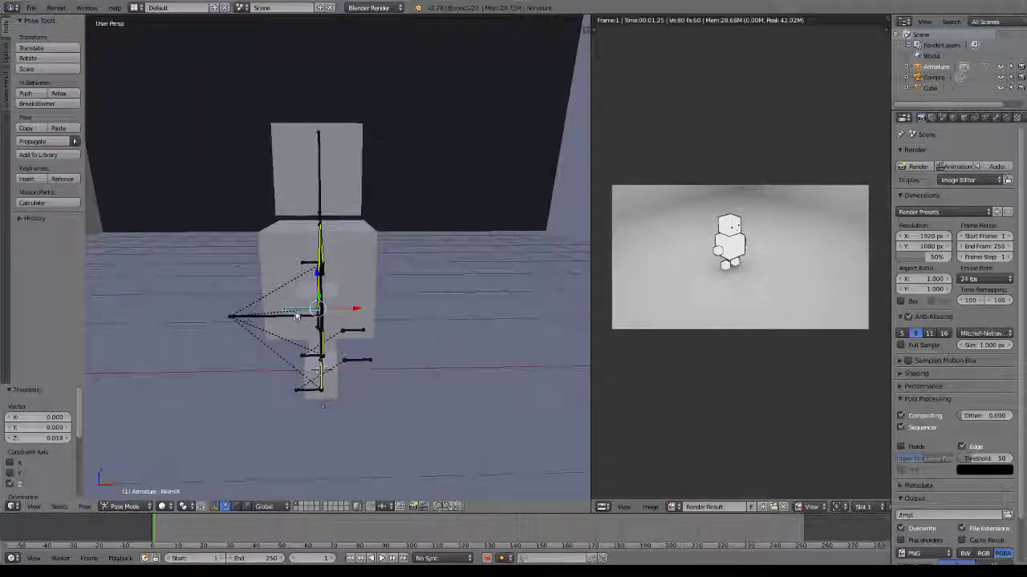
{"action": "middle_click_drag", "start_coordinate": [296, 317], "coordinate": [337, 272]}
{"action": "key", "text": "g"}
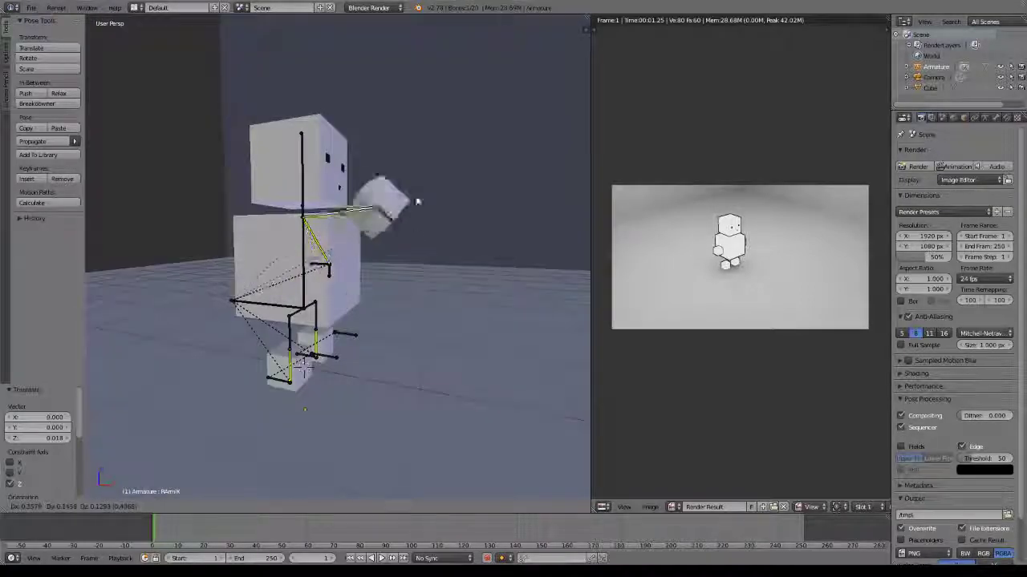
{"action": "right_click", "coordinate": [367, 241]}
Try moving the right arm's IK bone outward, away from the body.
{"action": "middle_click_drag", "start_coordinate": [367, 240], "coordinate": [277, 282]}
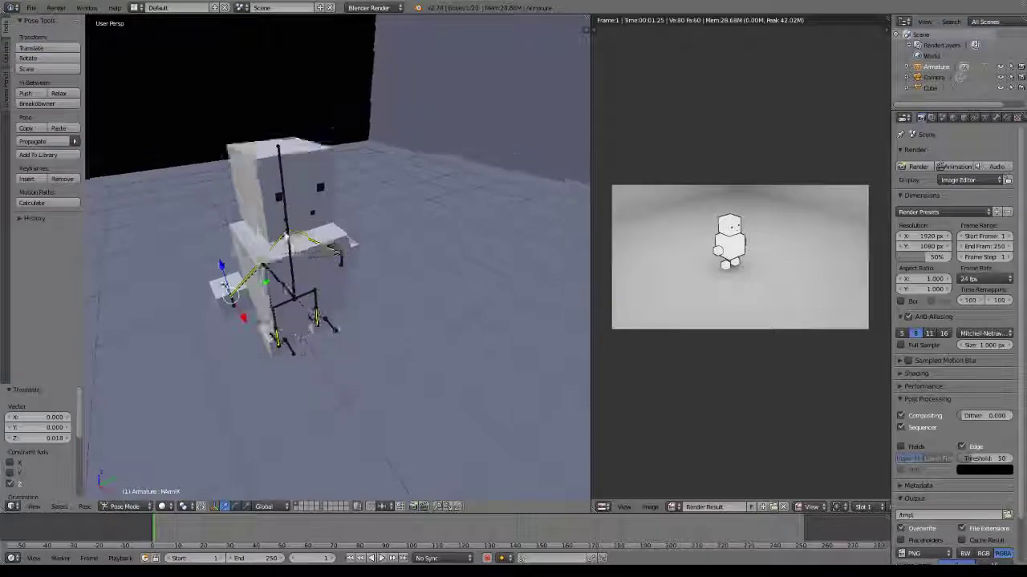
{"action": "middle_click_drag", "start_coordinate": [332, 128], "coordinate": [278, 337]}
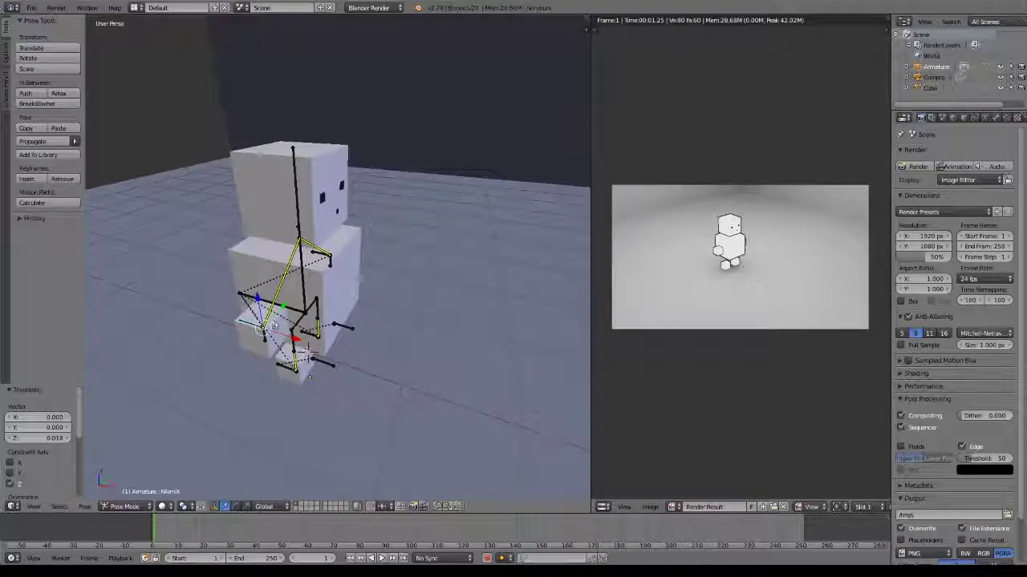
{"action": "middle_click_drag", "start_coordinate": [272, 266], "coordinate": [311, 227]}
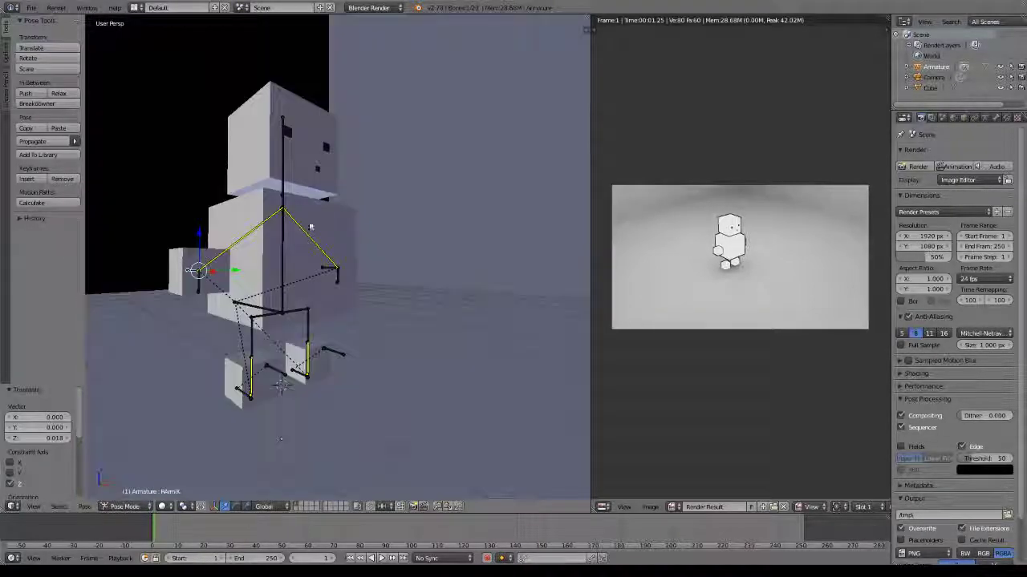
{"action": "middle_click_drag", "start_coordinate": [218, 241], "coordinate": [265, 210]}
{"action": "key", "text": "g"}
{"action": "right_click", "coordinate": [186, 165]}
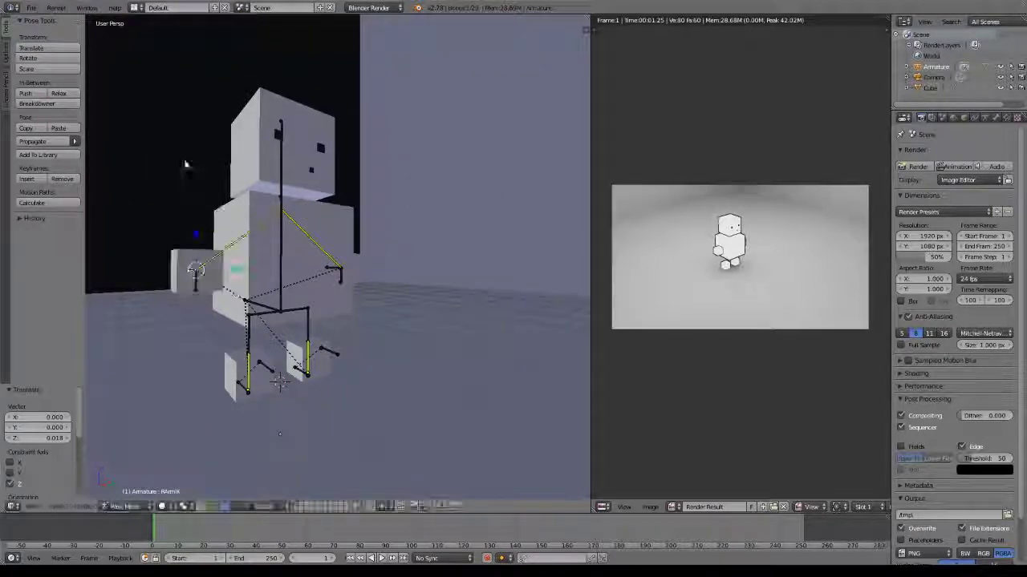
{"action": "middle_click_drag", "start_coordinate": [185, 165], "coordinate": [274, 290]}
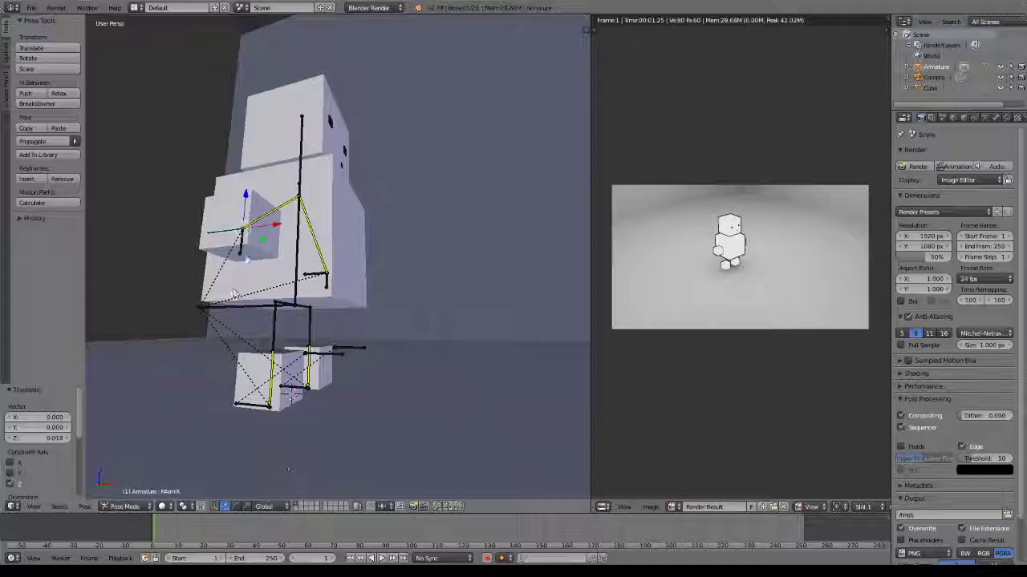
Select the right hand bone and try rotating the hand freely with trackball rotation.
{"action": "right_click", "coordinate": [242, 243]}
{"action": "key", "text": "r"}
{"action": "key", "text": "r"}
{"action": "right_click", "coordinate": [266, 193]}
{"action": "middle_click_drag", "start_coordinate": [241, 229], "coordinate": [302, 205]}
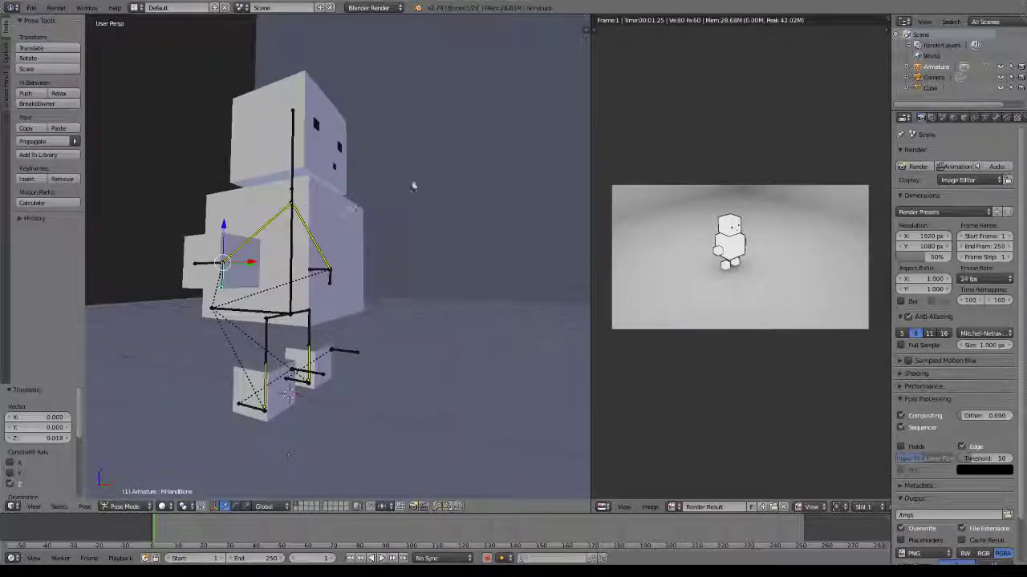
{"action": "middle_click_drag", "start_coordinate": [413, 187], "coordinate": [393, 237]}
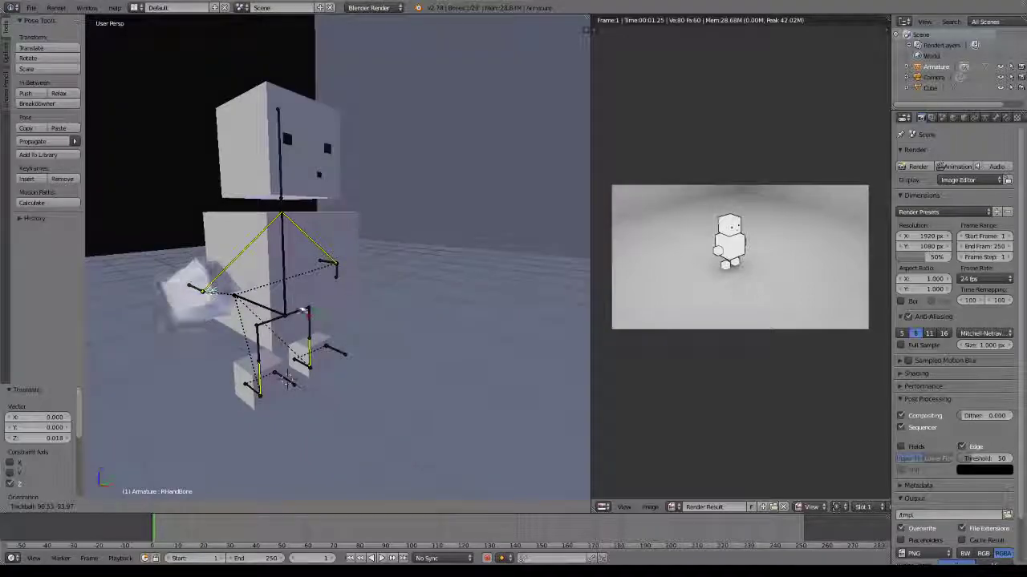
{"action": "left_click", "coordinate": [206, 289]}
Select the main hip bone and try moving the whole character freely.
{"action": "middle_click_drag", "start_coordinate": [207, 290], "coordinate": [244, 318]}
{"action": "right_click", "coordinate": [239, 322]}
{"action": "key", "text": "g"}
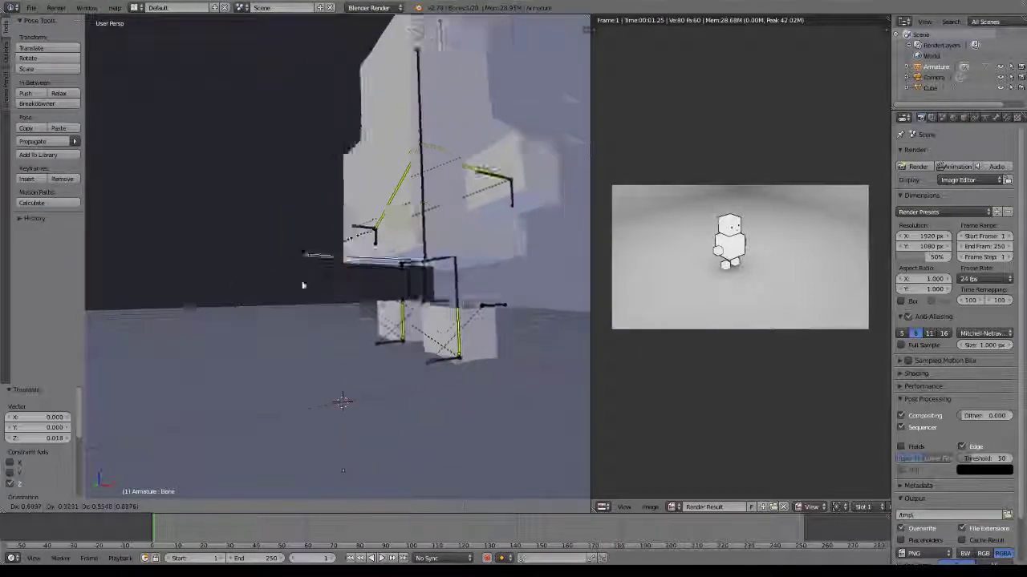
{"action": "right_click", "coordinate": [303, 284]}
Try moving the leg controls, including the right foot and right knee IK bones.
{"action": "middle_click_drag", "start_coordinate": [301, 377], "coordinate": [292, 416]}
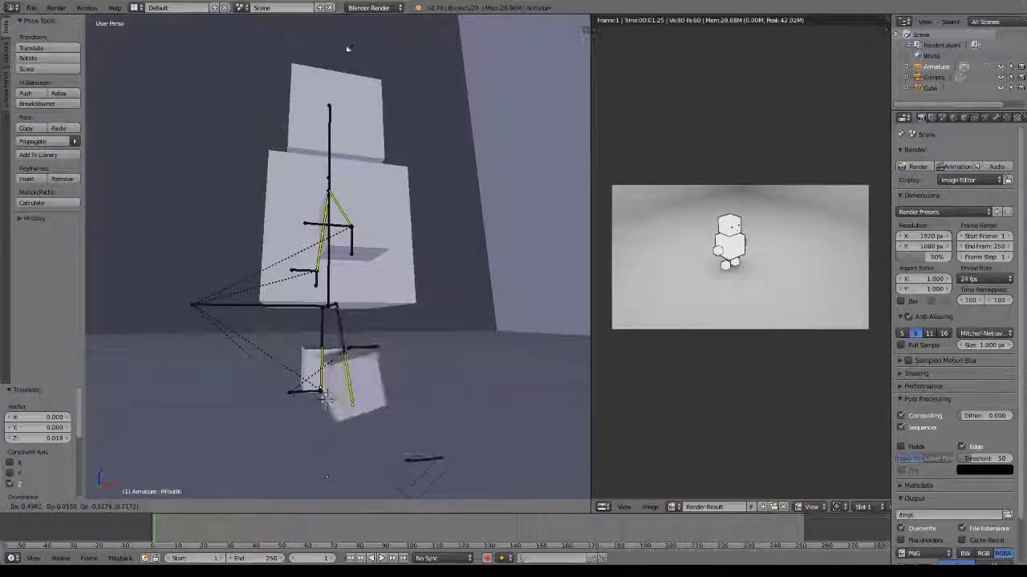
{"action": "right_click", "coordinate": [405, 400]}
{"action": "right_click", "coordinate": [393, 360]}
{"action": "key", "text": "g"}
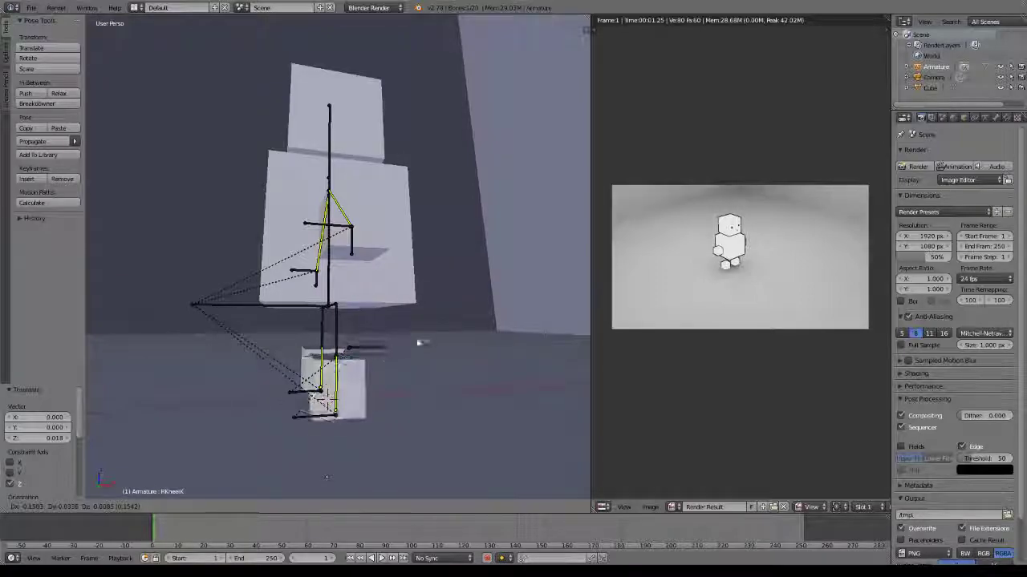
{"action": "right_click", "coordinate": [429, 336]}
{"action": "middle_click_drag", "start_coordinate": [433, 334], "coordinate": [385, 321]}
{"action": "key", "text": "g"}
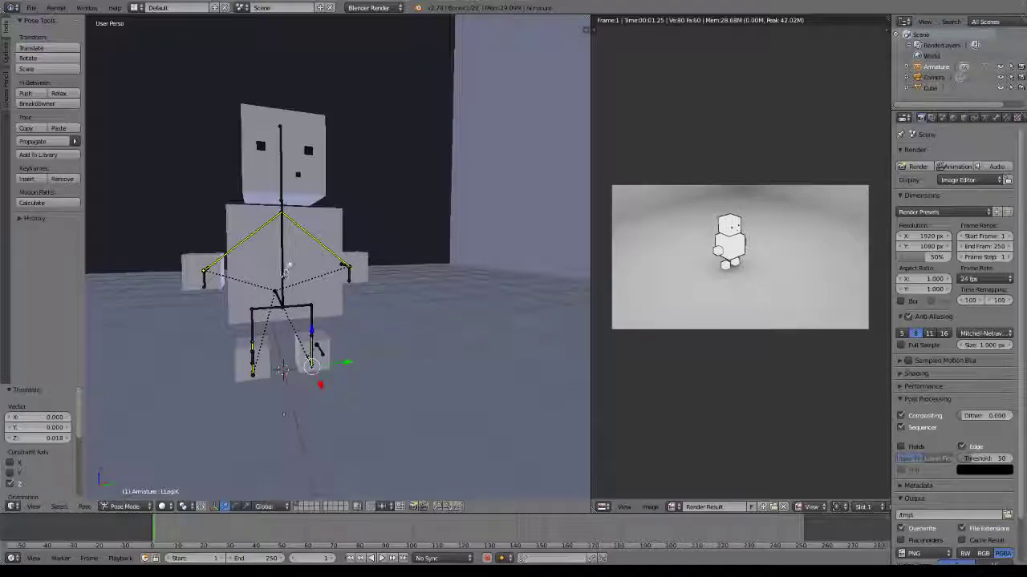
Select the body bone and try shifting the torso.
{"action": "right_click", "coordinate": [275, 269]}
{"action": "key", "text": "g"}
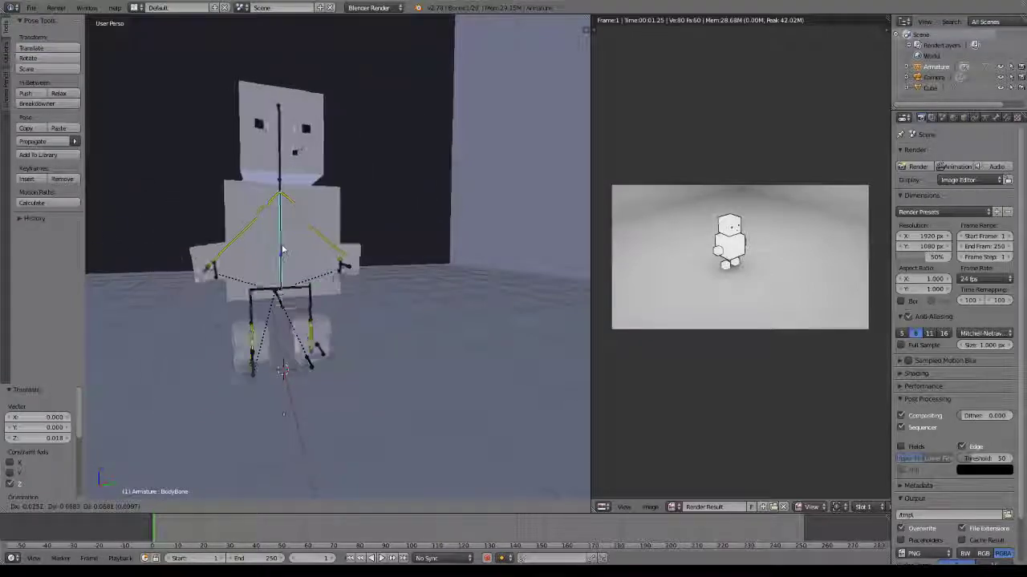
{"action": "right_click", "coordinate": [272, 241]}
Select the head bone and try rotating the head.
{"action": "mouse_move", "coordinate": [268, 197]}
{"action": "middle_mouse_down"}
{"action": "mouse_move", "coordinate": [260, 226]}
{"action": "mouse_move", "coordinate": [278, 192]}
{"action": "middle_mouse_up"}
{"action": "right_click", "coordinate": [275, 191]}
{"action": "key", "text": "r"}
{"action": "right_click", "coordinate": [278, 192]}
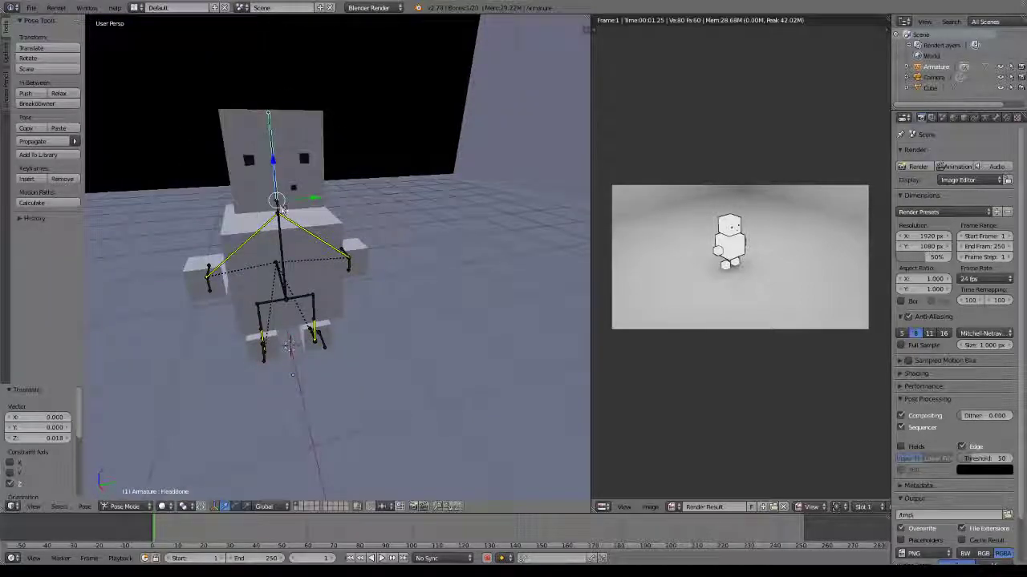
{"action": "key", "text": "r"}
{"action": "right_click", "coordinate": [300, 153]}
In Object Mode, select the character's right eye and try scaling it up.
{"action": "middle_click_drag", "start_coordinate": [299, 132], "coordinate": [382, 233]}
{"action": "scroll", "coordinate": [228, 268], "scroll_direction": "up", "scroll_amount": 4}
{"action": "right_click", "coordinate": [367, 231]}
{"action": "scroll", "coordinate": [360, 224], "scroll_direction": "down", "scroll_amount": 6}
{"action": "scroll", "coordinate": [360, 224], "scroll_direction": "up", "scroll_amount": 4}
{"action": "scroll", "coordinate": [382, 231], "scroll_direction": "up", "scroll_amount": 4}
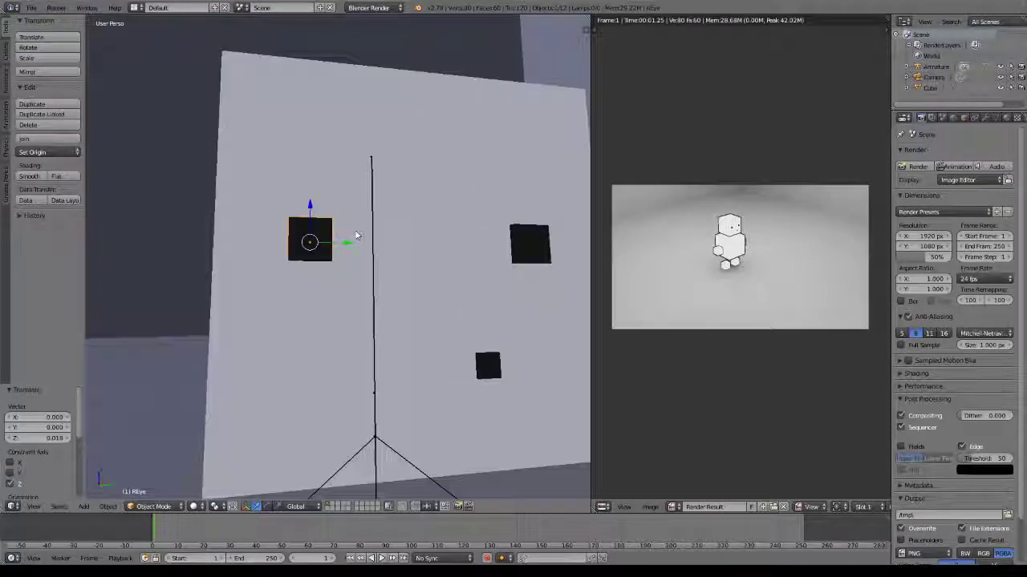
{"action": "scroll", "coordinate": [368, 240], "scroll_direction": "down", "scroll_amount": 4}
{"action": "scroll", "coordinate": [358, 254], "scroll_direction": "up", "scroll_amount": 5}
{"action": "scroll", "coordinate": [417, 272], "scroll_direction": "down", "scroll_amount": 5}
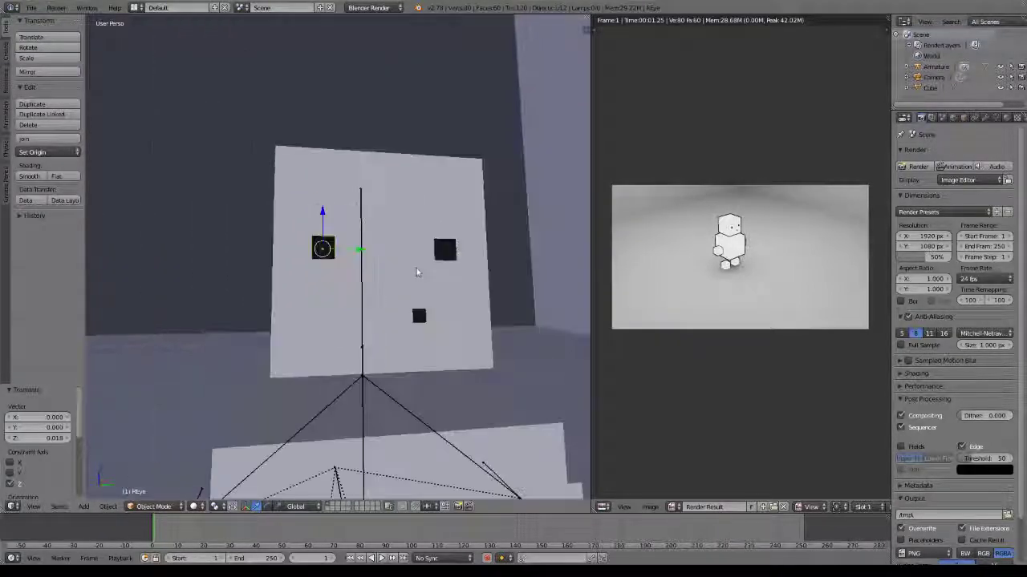
{"action": "middle_click_drag", "start_coordinate": [411, 271], "coordinate": [379, 255]}
{"action": "middle_click_drag", "start_coordinate": [424, 259], "coordinate": [550, 182]}
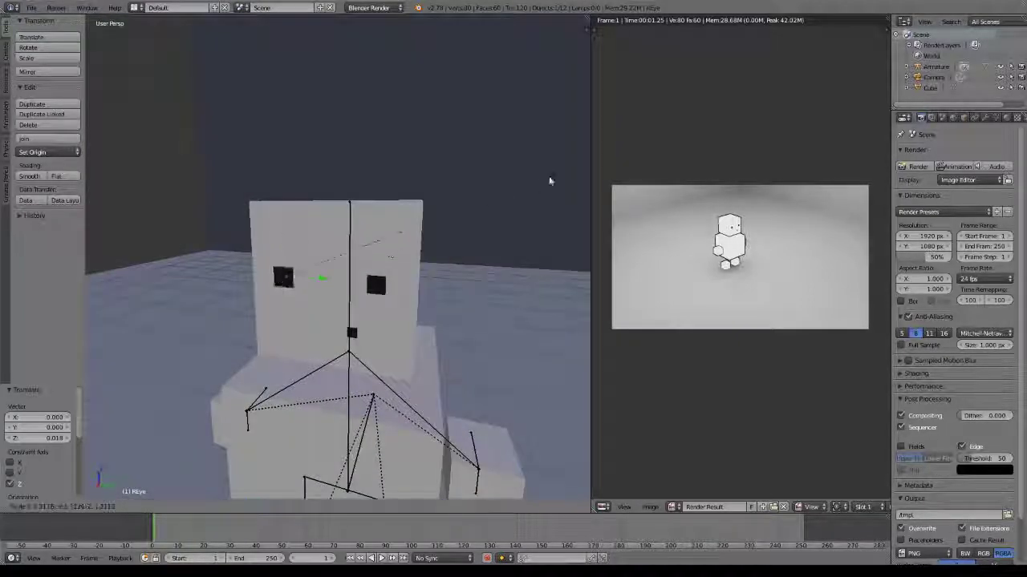
Select the character's left eye and try scaling it up.
{"action": "right_click", "coordinate": [371, 288]}
{"action": "key", "text": "s"}
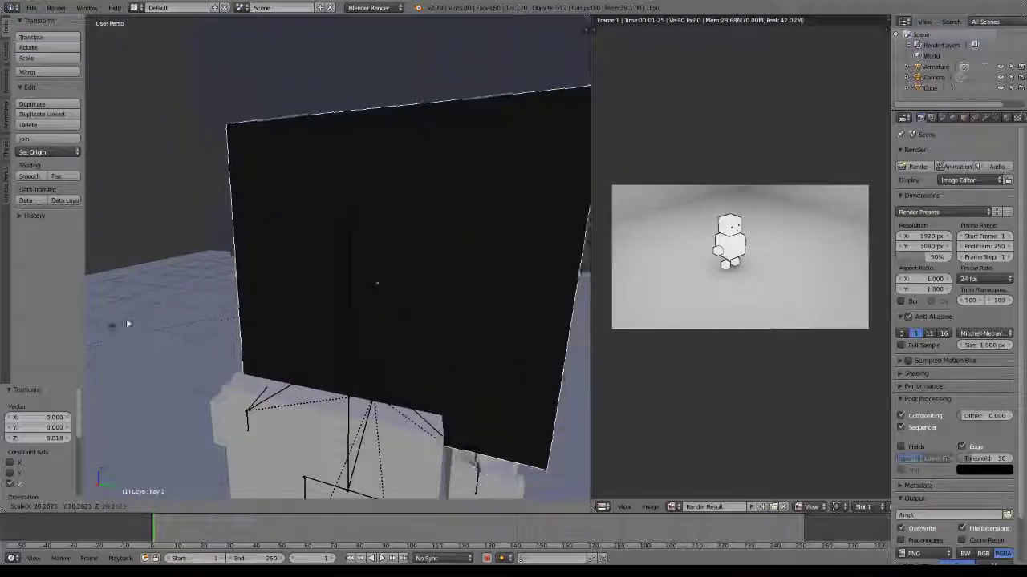
{"action": "right_click", "coordinate": [370, 277]}
Select the character's mouth and try scaling it up.
{"action": "mouse_move", "coordinate": [374, 301]}
{"action": "middle_mouse_down"}
{"action": "mouse_move", "coordinate": [401, 274]}
{"action": "mouse_move", "coordinate": [378, 313]}
{"action": "middle_mouse_up"}
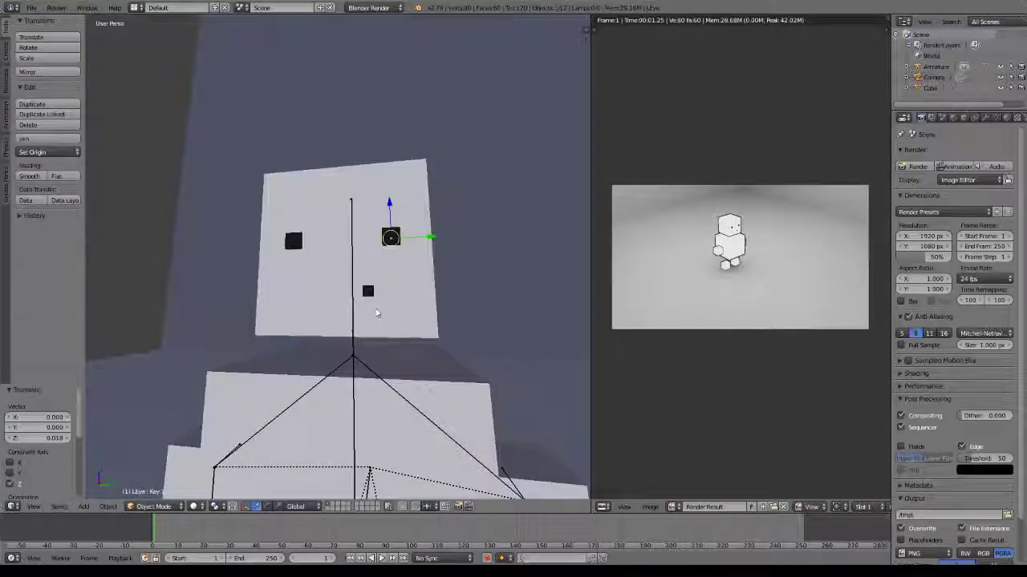
{"action": "scroll", "coordinate": [378, 313], "scroll_direction": "up", "scroll_amount": 3}
{"action": "right_click", "coordinate": [394, 323]}
{"action": "scroll", "coordinate": [394, 322], "scroll_direction": "down", "scroll_amount": 3}
{"action": "key", "text": "s"}
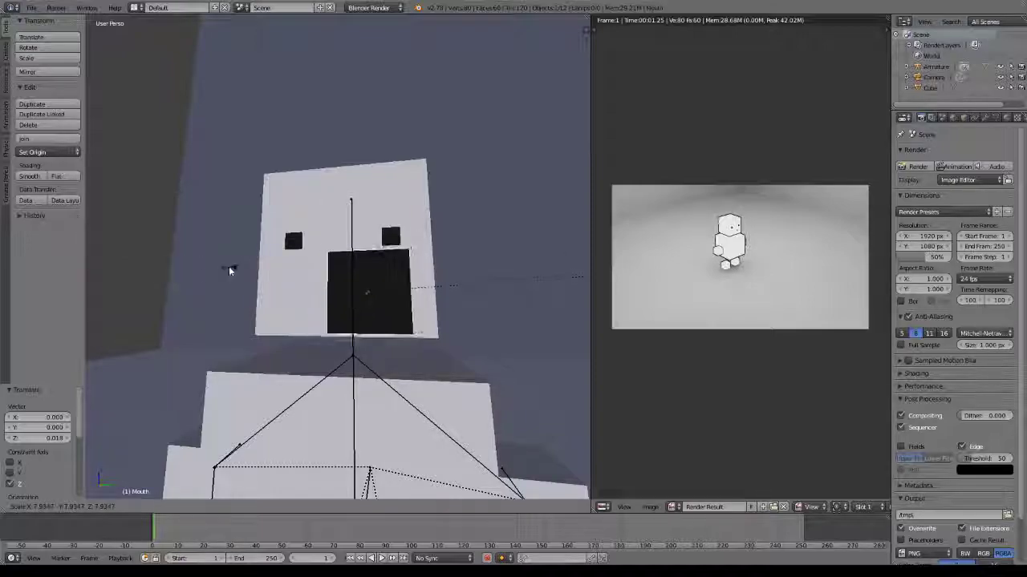
{"action": "key", "text": "Escape"}
Return to posing the armature's head bone and rotate it about the global Z axis so the face turns toward the character's right.
{"action": "middle_click_drag", "start_coordinate": [179, 289], "coordinate": [444, 282]}
{"action": "scroll", "coordinate": [332, 303], "scroll_direction": "up", "scroll_amount": 2}
{"action": "right_click", "coordinate": [370, 307]}
{"action": "scroll", "coordinate": [371, 309], "scroll_direction": "down", "scroll_amount": 2}
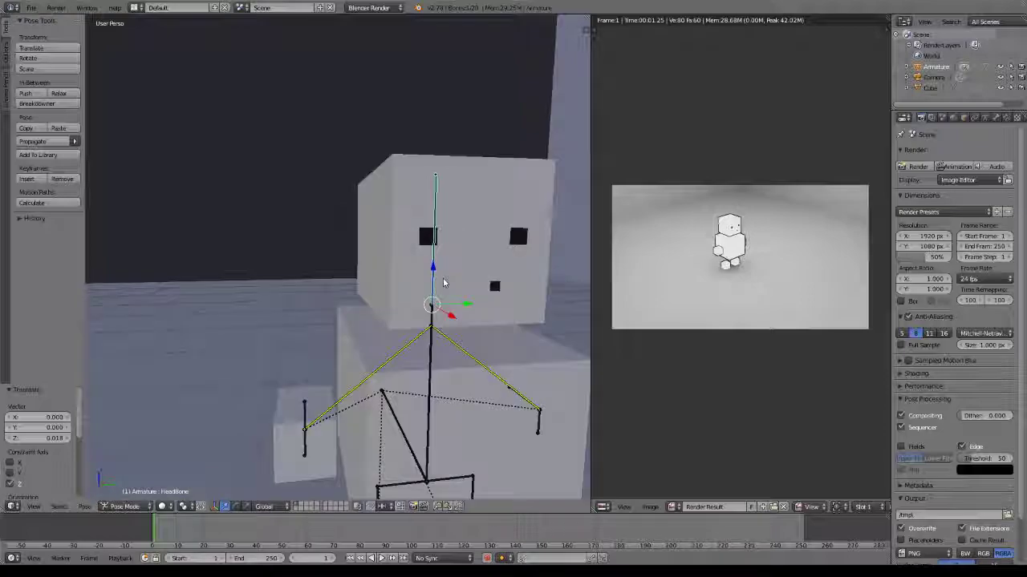
{"action": "scroll", "coordinate": [446, 281], "scroll_direction": "down", "scroll_amount": 2}
{"action": "key", "text": "r"}
{"action": "key", "text": "z"}
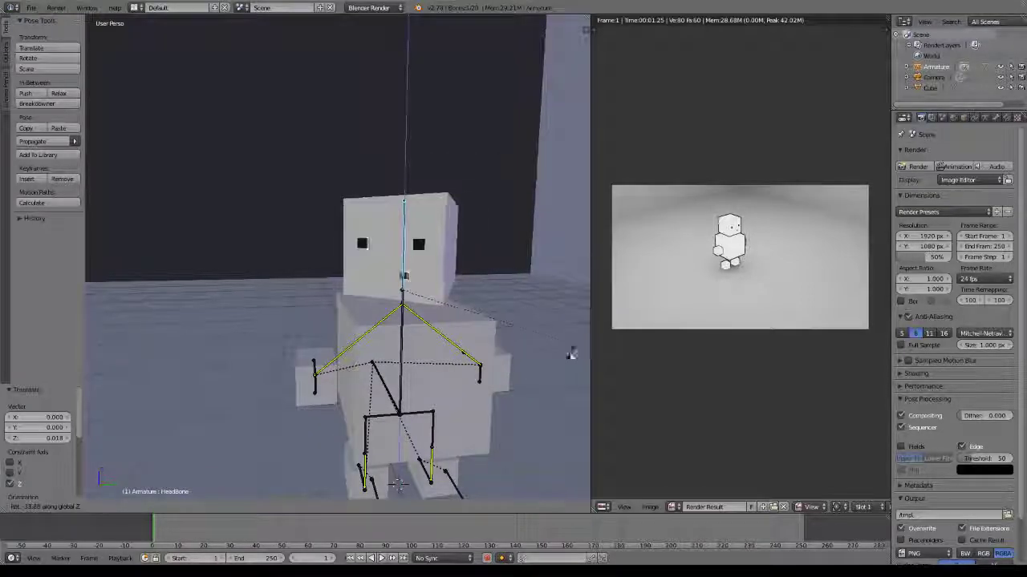
{"action": "left_click", "coordinate": [443, 357]}
{"action": "middle_click_drag", "start_coordinate": [421, 357], "coordinate": [357, 364]}
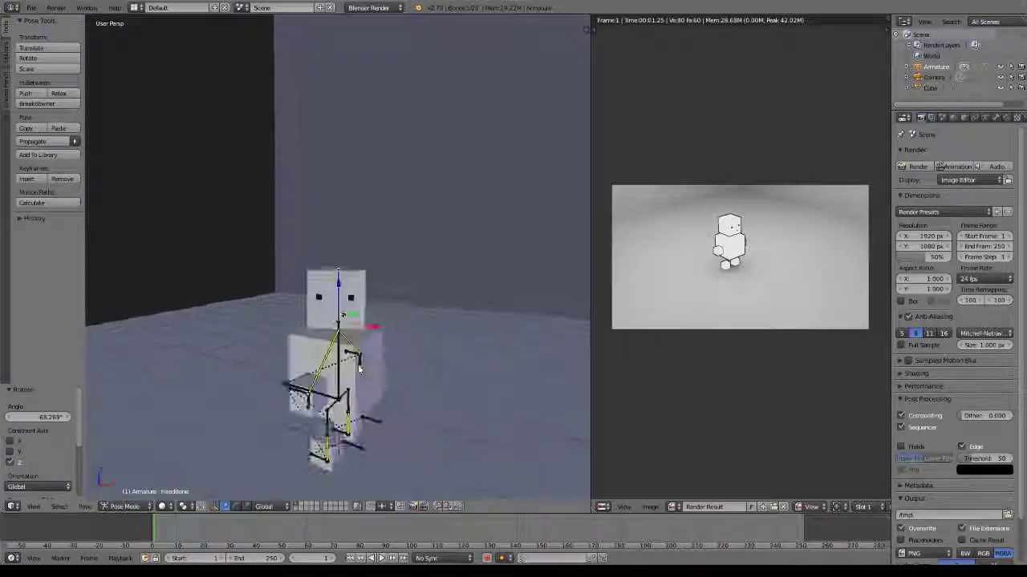
Scale the character's mouth up by a factor of about 6.44 and render the scene.
{"action": "scroll", "coordinate": [357, 364], "scroll_direction": "up", "scroll_amount": 4}
{"action": "right_click", "coordinate": [365, 329]}
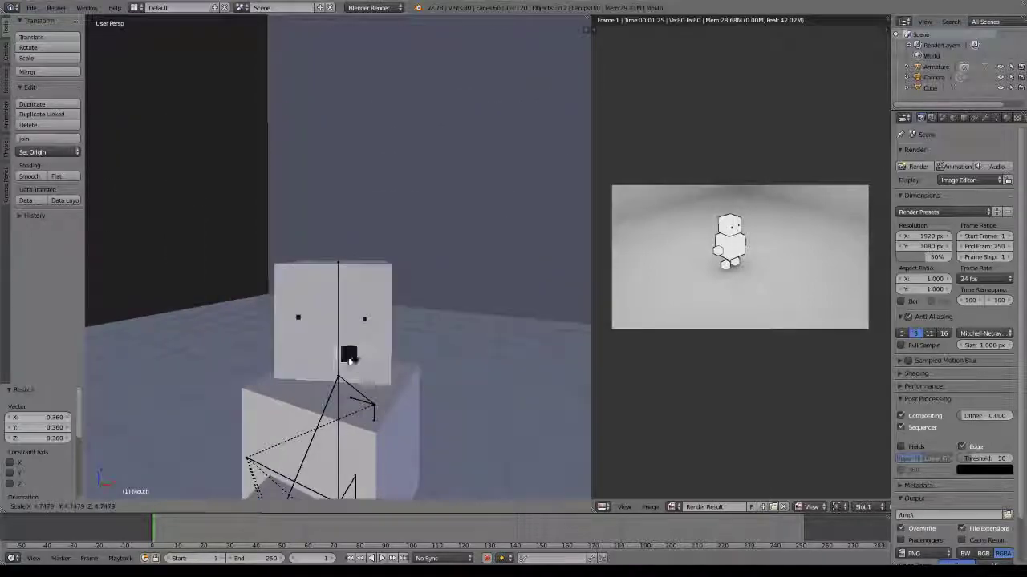
{"action": "left_click", "coordinate": [399, 318]}
{"action": "middle_click_drag", "start_coordinate": [399, 318], "coordinate": [230, 151]}
{"action": "left_click", "coordinate": [54, 9]}
{"action": "left_click", "coordinate": [59, 20]}
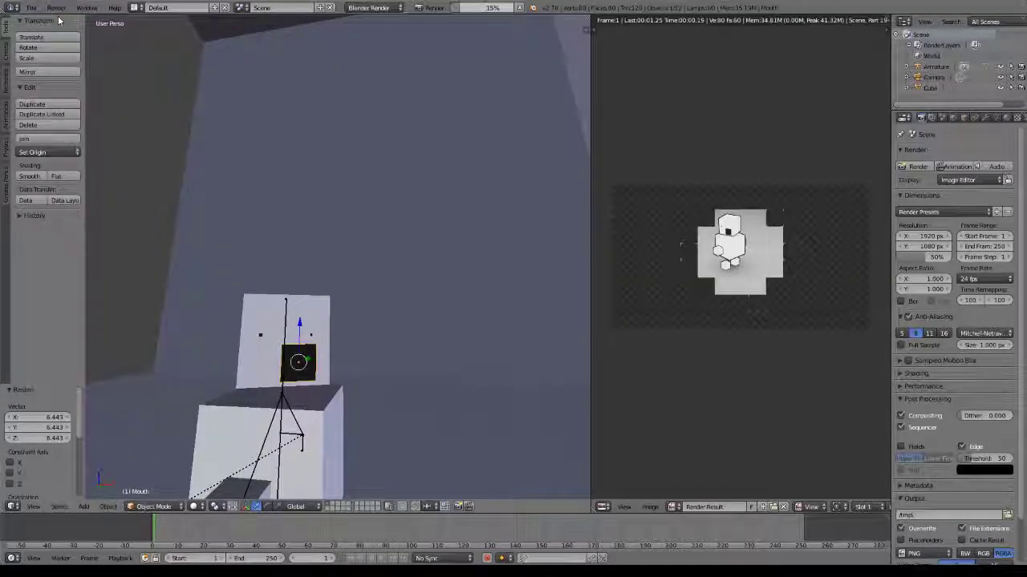
Undo the resizing of the character's mouth and eyes.
{"action": "middle_click_drag", "start_coordinate": [137, 201], "coordinate": [497, 303]}
{"action": "scroll", "coordinate": [201, 343], "scroll_direction": "down", "scroll_amount": 5}
{"action": "scroll", "coordinate": [397, 318], "scroll_direction": "up", "scroll_amount": 3}
{"action": "middle_click_drag", "start_coordinate": [397, 318], "coordinate": [463, 324]}
{"action": "scroll", "coordinate": [400, 325], "scroll_direction": "up", "scroll_amount": 4}
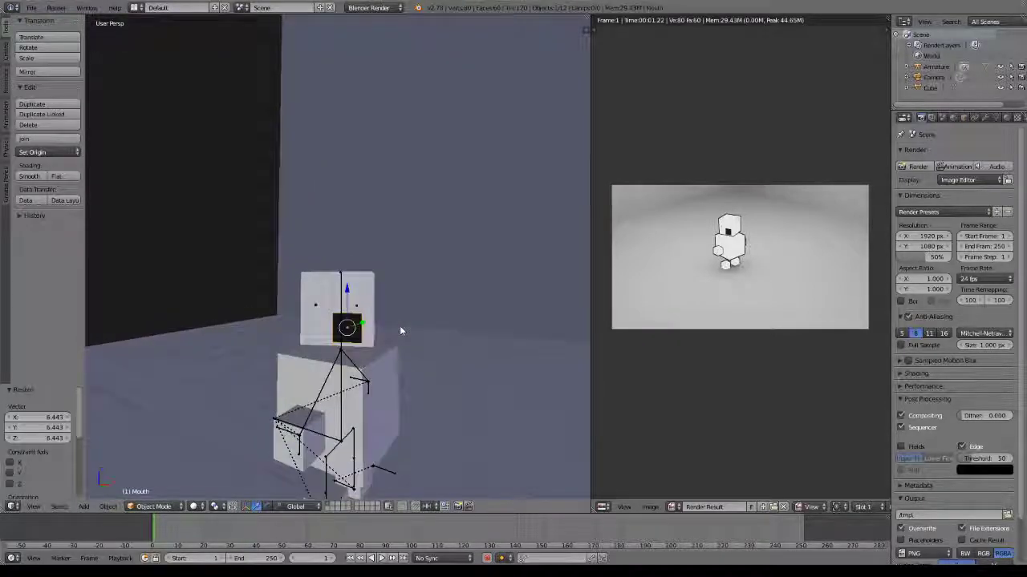
{"action": "key", "text": "ctrl+z"}
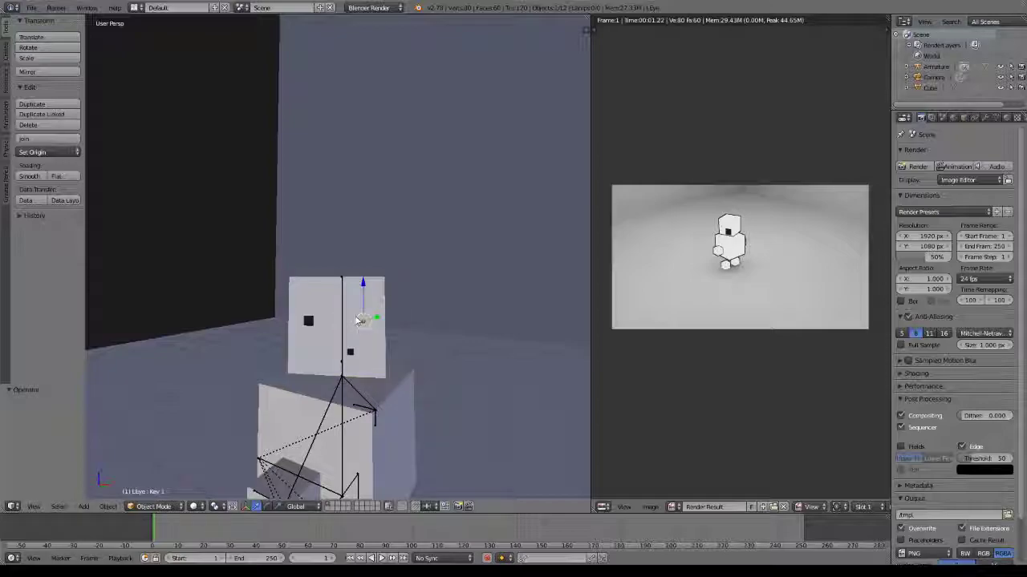
Examine the character's face and the room from several angles, and inspect the rendered image more closely.
{"action": "scroll", "coordinate": [403, 280], "scroll_direction": "down", "scroll_amount": 2}
{"action": "middle_click_drag", "start_coordinate": [408, 280], "coordinate": [511, 350]}
{"action": "scroll", "coordinate": [625, 321], "scroll_direction": "down", "scroll_amount": 4}
{"action": "scroll", "coordinate": [485, 291], "scroll_direction": "down", "scroll_amount": 5}
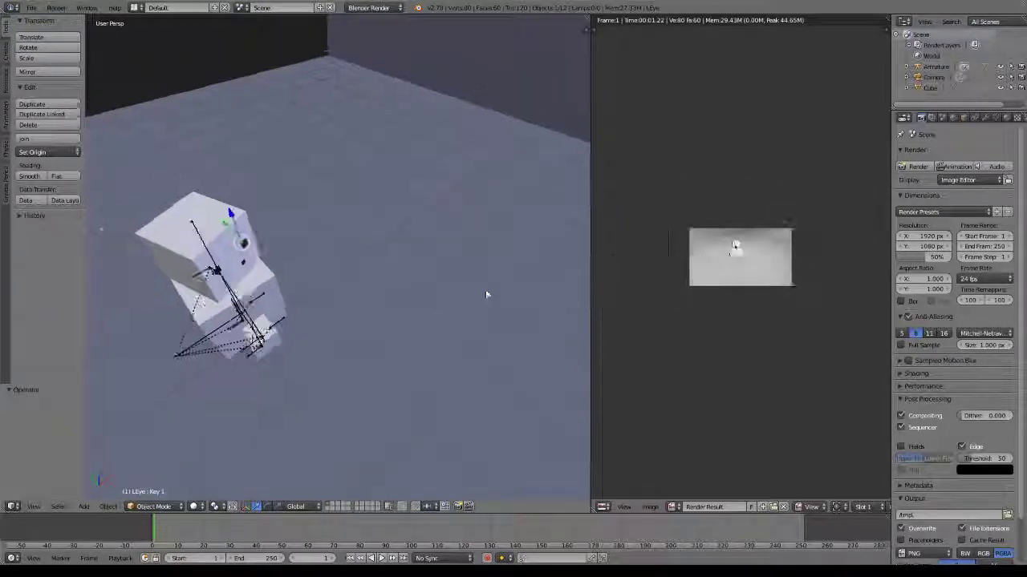
{"action": "middle_click_drag", "start_coordinate": [407, 297], "coordinate": [214, 238]}
{"action": "scroll", "coordinate": [291, 271], "scroll_direction": "up", "scroll_amount": 3}
{"action": "middle_click_drag", "start_coordinate": [291, 271], "coordinate": [589, 194]}
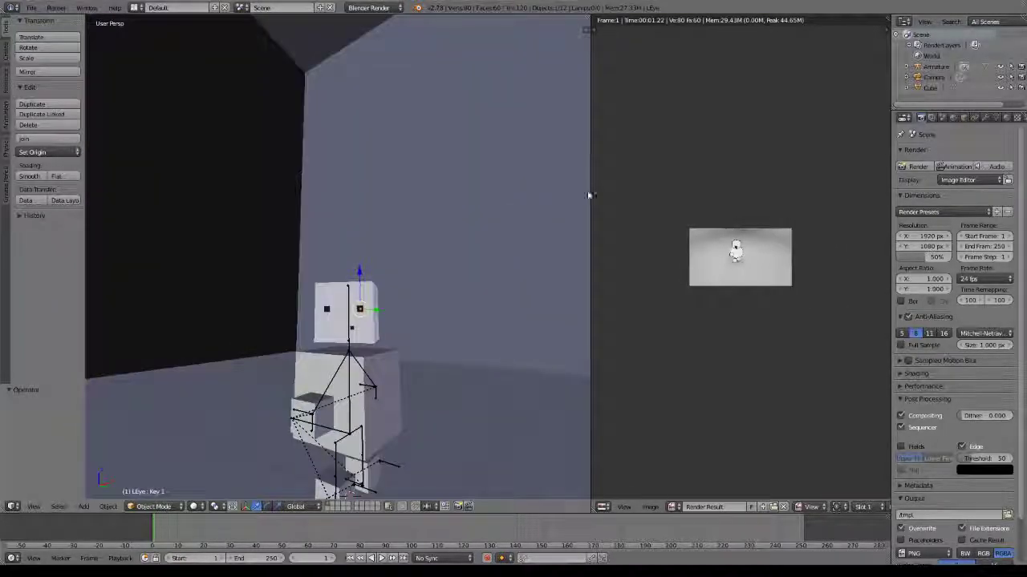
{"action": "scroll", "coordinate": [739, 206], "scroll_direction": "down", "scroll_amount": 6}
{"action": "scroll", "coordinate": [740, 207], "scroll_direction": "up", "scroll_amount": 4}
{"action": "scroll", "coordinate": [737, 224], "scroll_direction": "up", "scroll_amount": 1}
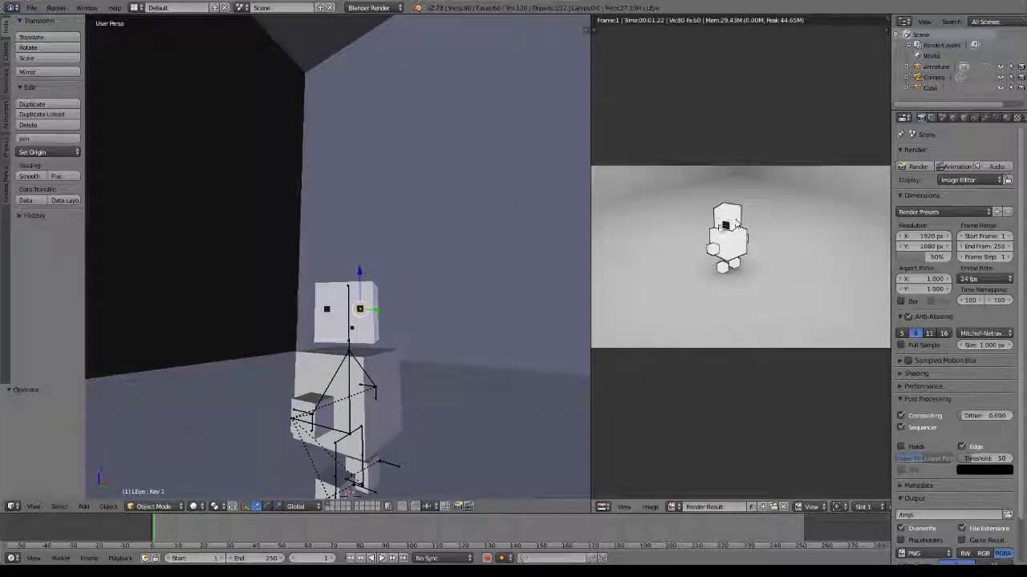
{"action": "scroll", "coordinate": [734, 227], "scroll_direction": "down", "scroll_amount": 1}
{"action": "mouse_move", "coordinate": [438, 298]}
{"action": "middle_mouse_down"}
{"action": "mouse_move", "coordinate": [299, 322]}
{"action": "mouse_move", "coordinate": [387, 290]}
{"action": "mouse_move", "coordinate": [431, 295]}
{"action": "middle_mouse_up"}
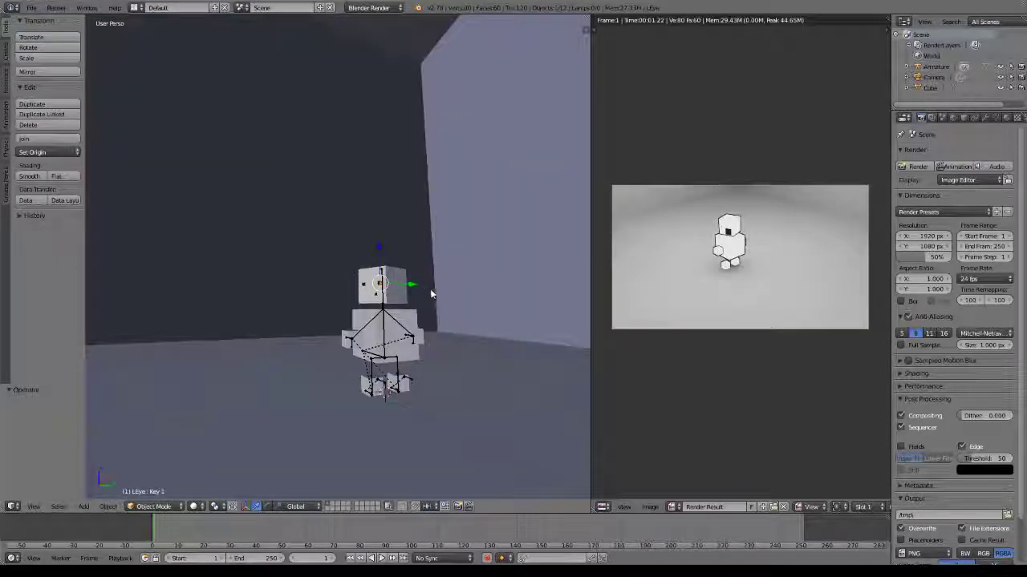
Return the armature to Pose Mode and clear the head bone's rotation.
{"action": "right_click", "coordinate": [385, 302]}
{"action": "key", "text": "ctrl+Tab"}
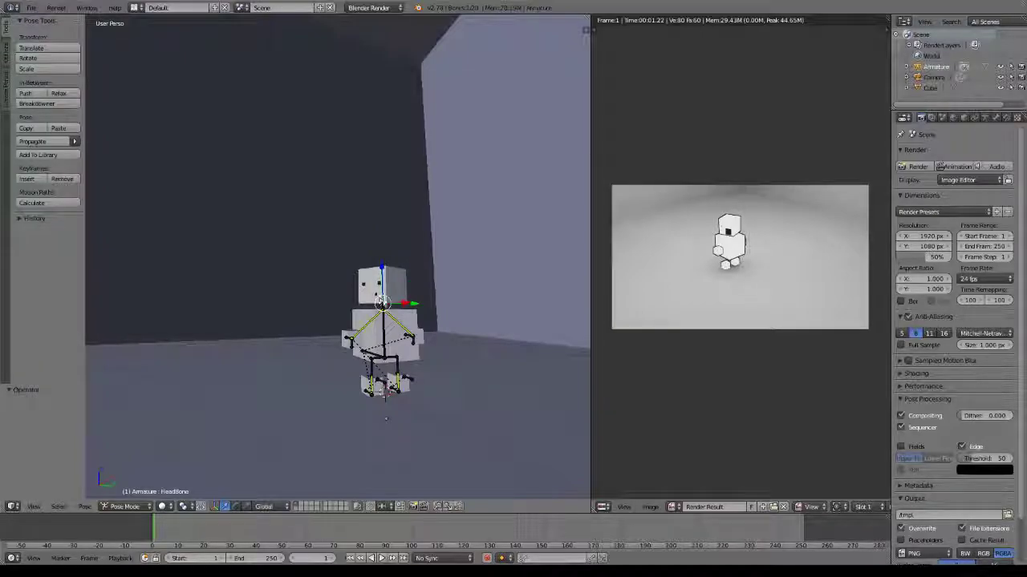
{"action": "middle_click_drag", "start_coordinate": [406, 317], "coordinate": [391, 312]}
{"action": "scroll", "coordinate": [392, 312], "scroll_direction": "up", "scroll_amount": 4}
{"action": "key", "text": "alt+r"}
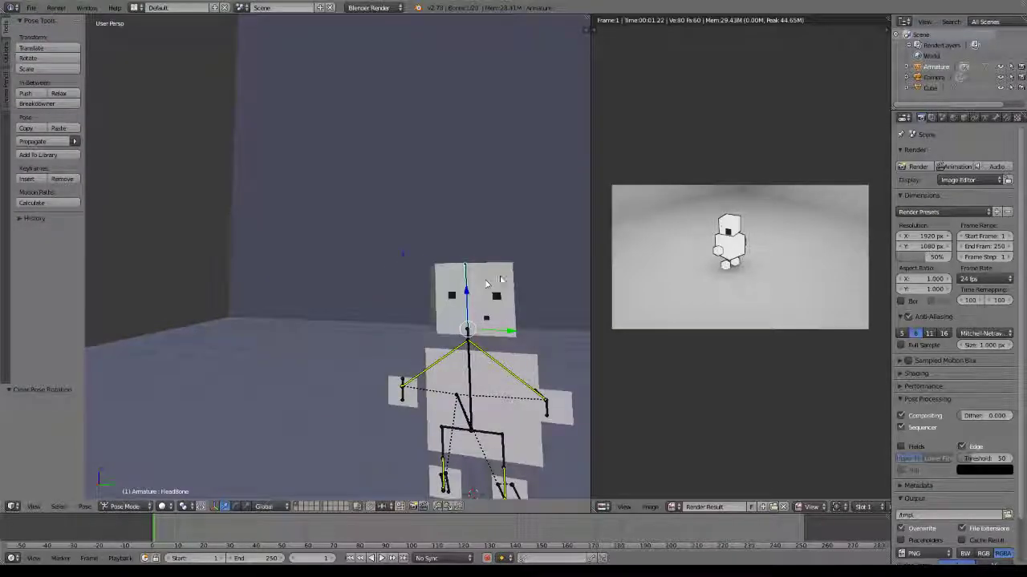
{"action": "scroll", "coordinate": [438, 277], "scroll_direction": "down", "scroll_amount": 6}
{"action": "middle_click_drag", "start_coordinate": [437, 278], "coordinate": [419, 471]}
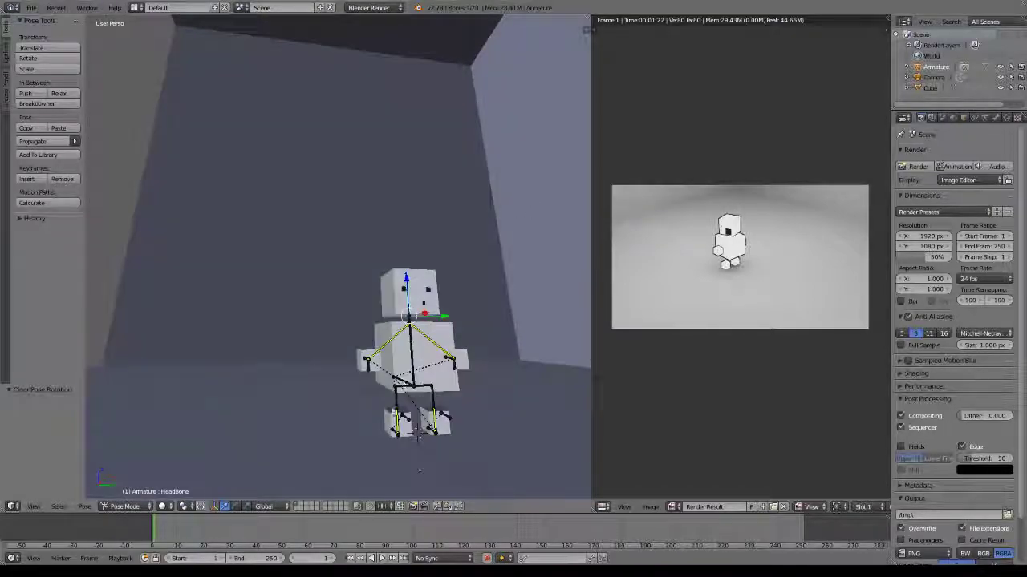